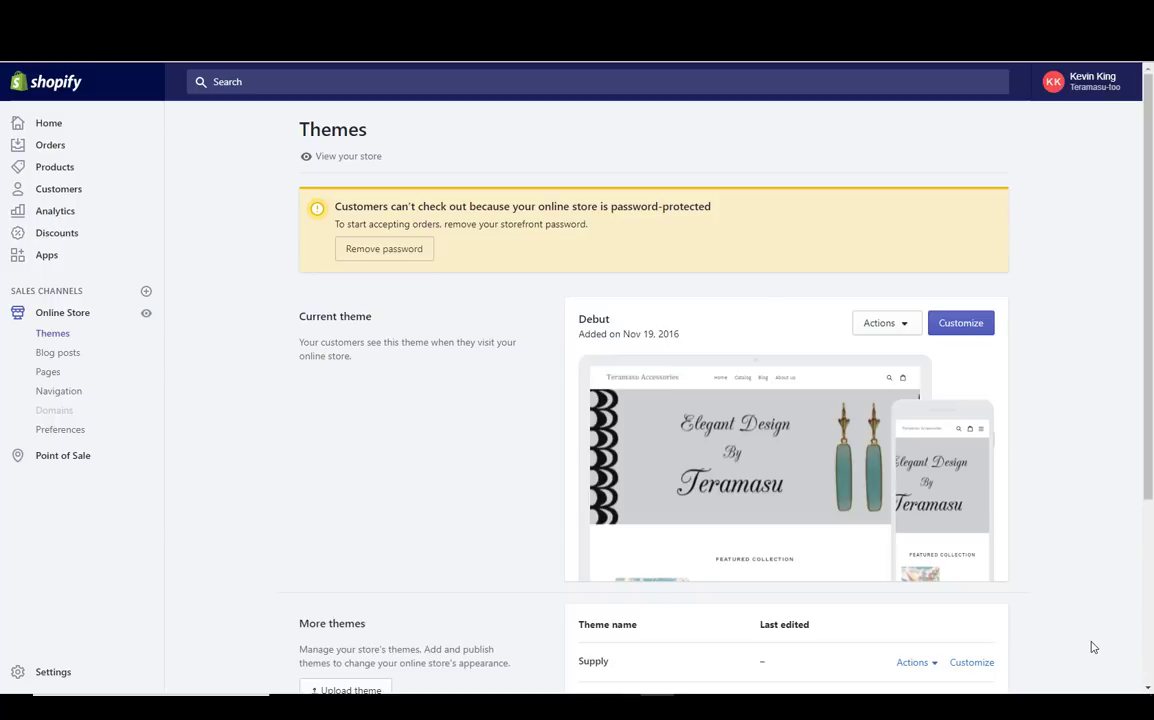
- Open the 24k Gold Vermeil Pinecone and Peridot Charm Necklace from the store's product list
scroll(1095, 651, "down", 1)
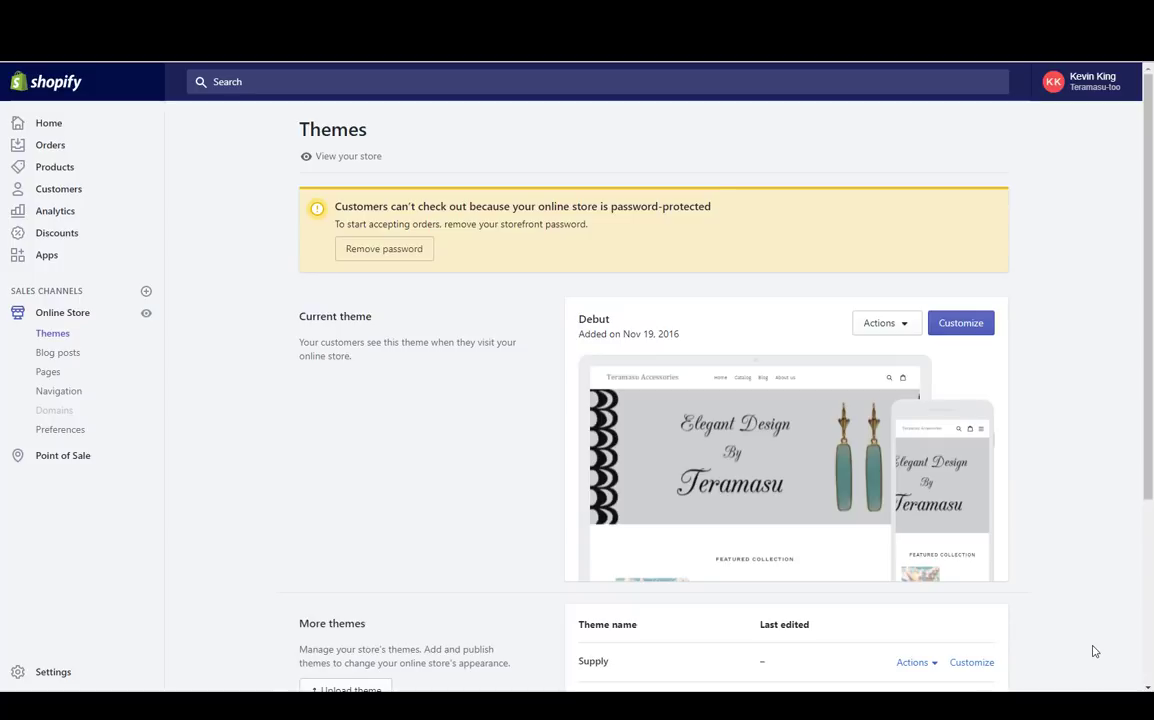
left_click(44, 176)
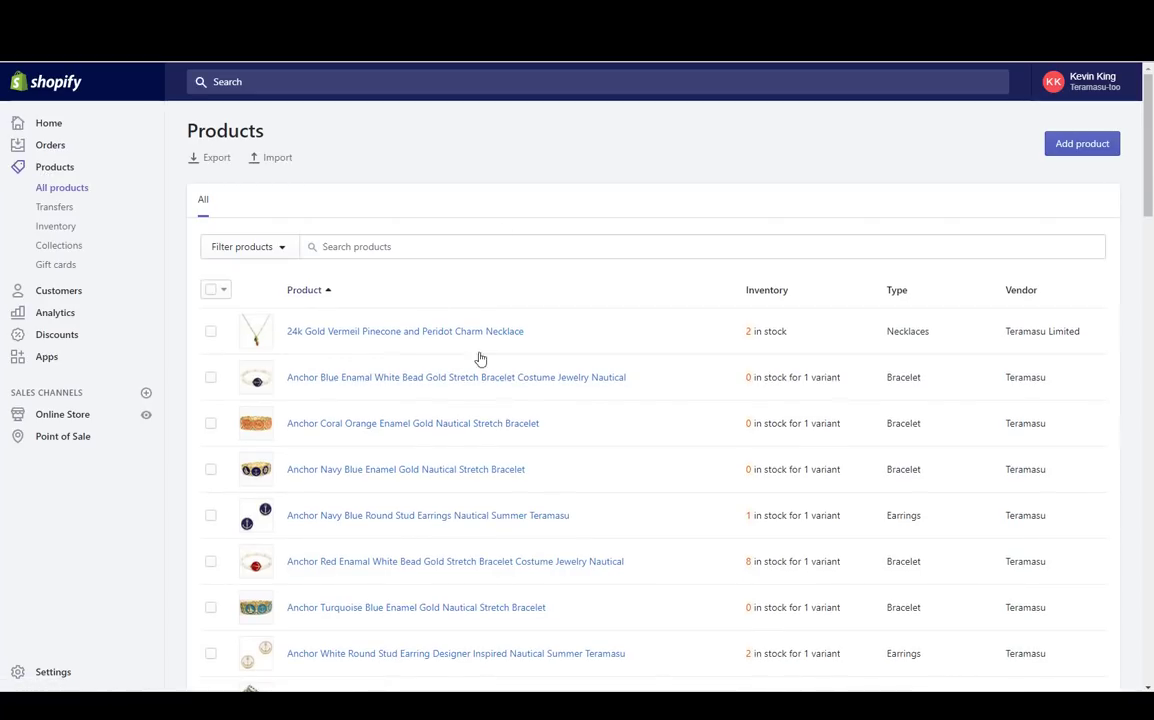
scroll(396, 453, "down", 4)
scroll(396, 453, "down", 8)
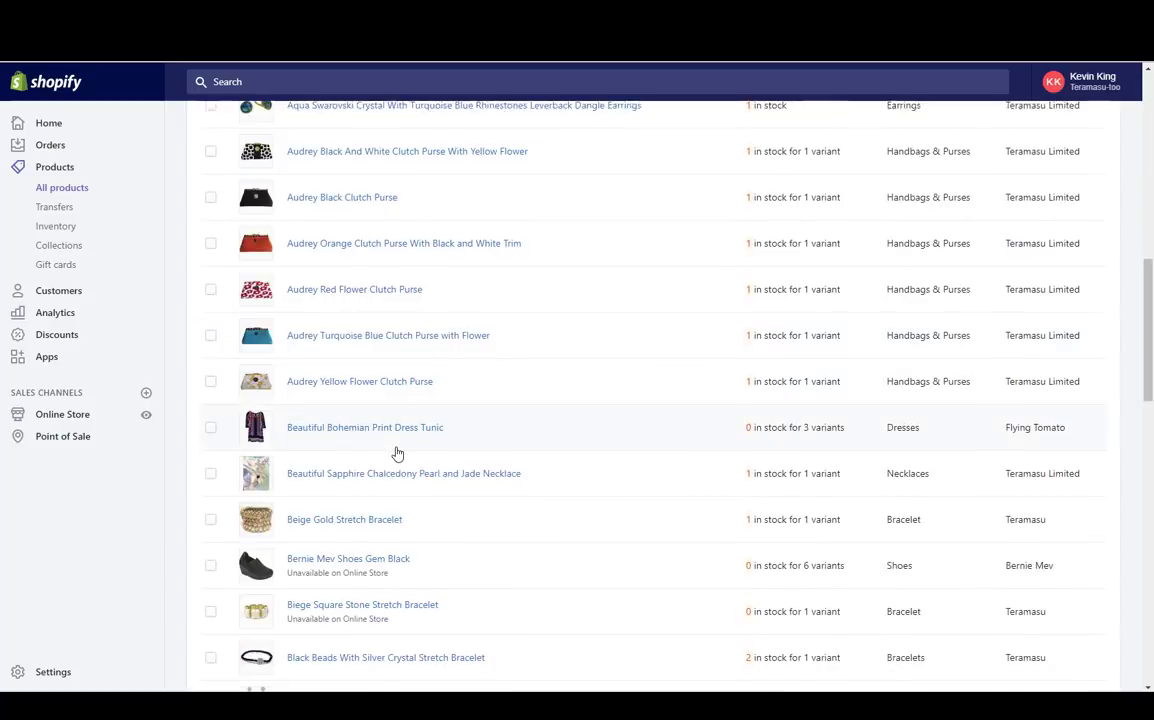
scroll(396, 453, "up", 10)
scroll(396, 453, "up", 2)
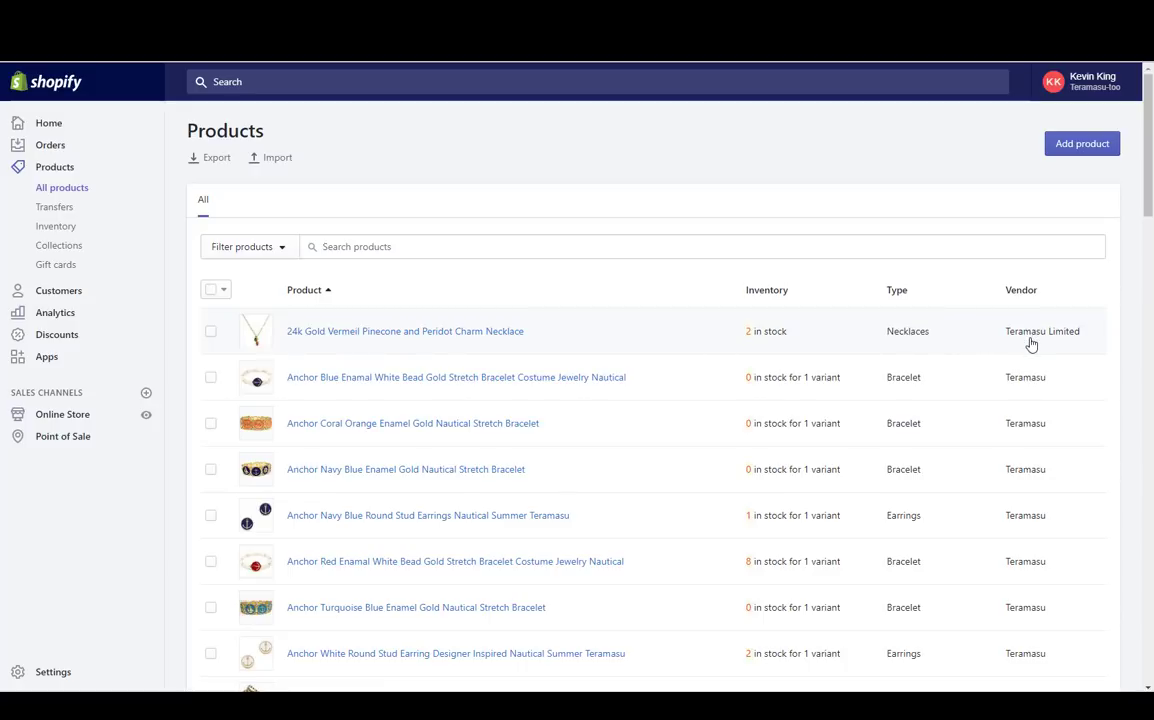
left_click(423, 334)
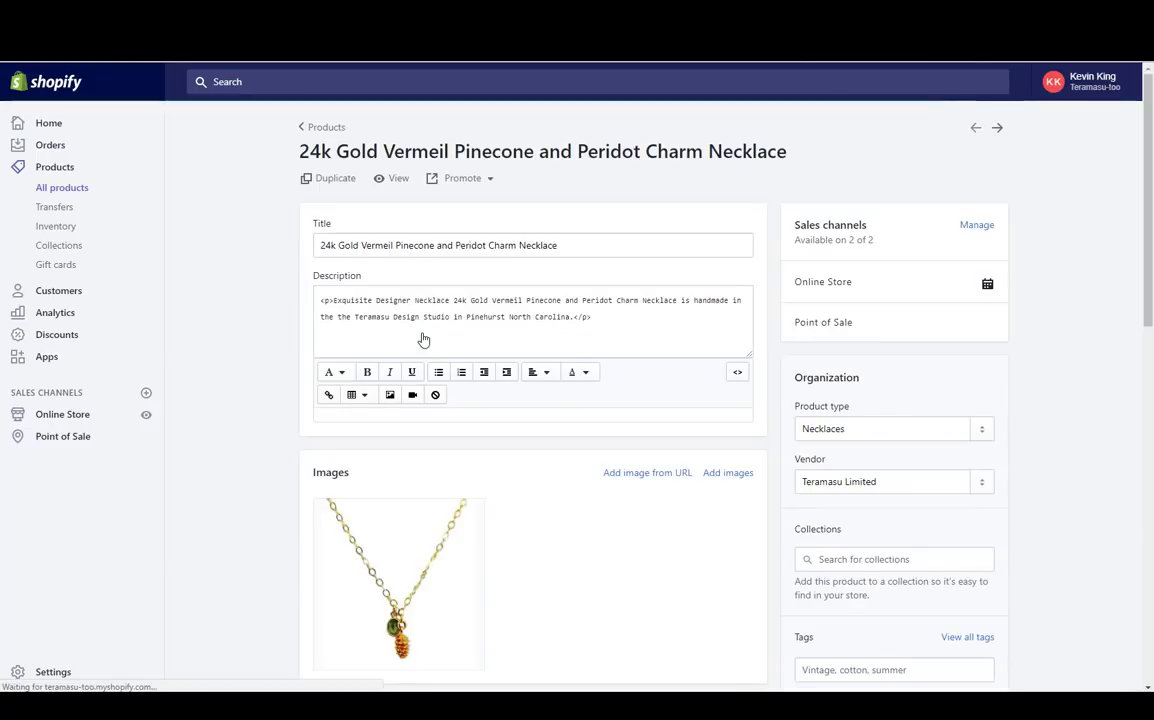
- Add the tag "Pinecone" to the necklace product
scroll(542, 376, "down", 4)
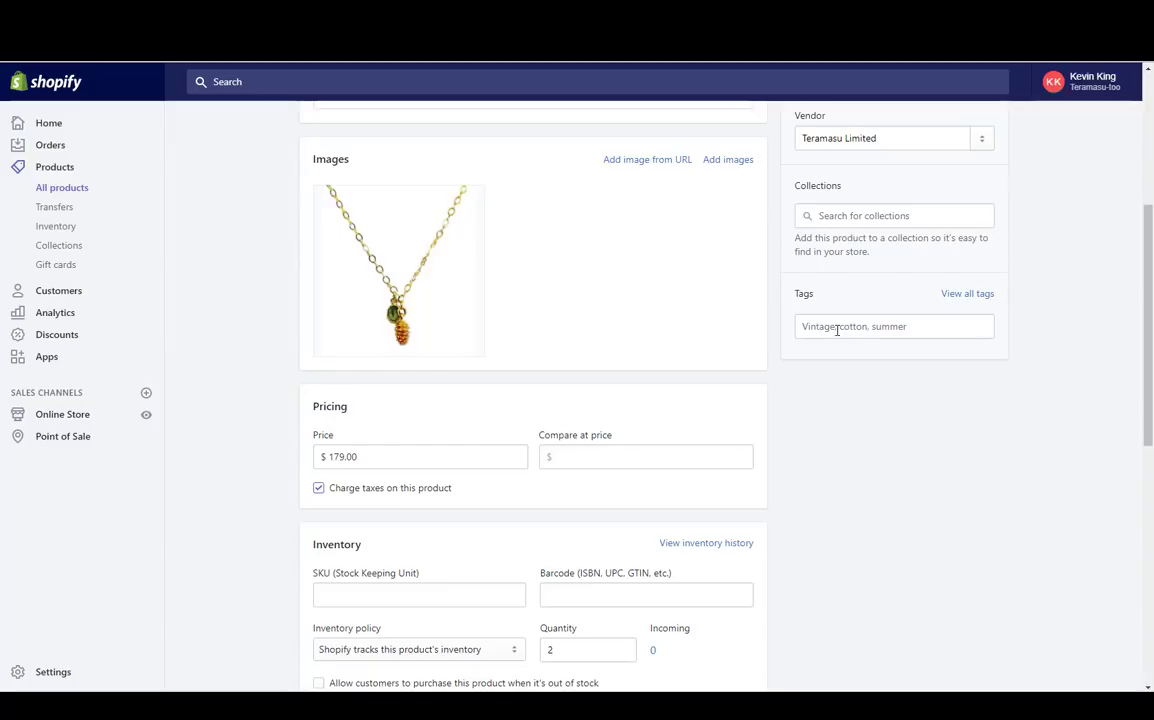
scroll(744, 368, "up", 4)
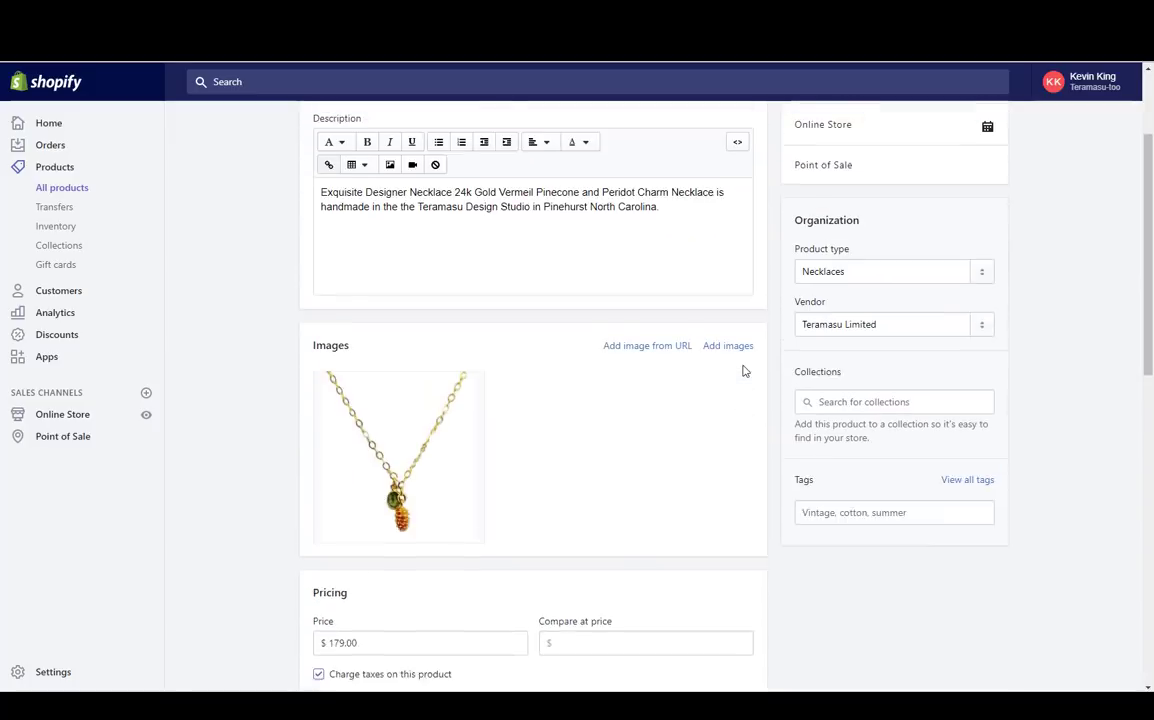
scroll(744, 366, "down", 2)
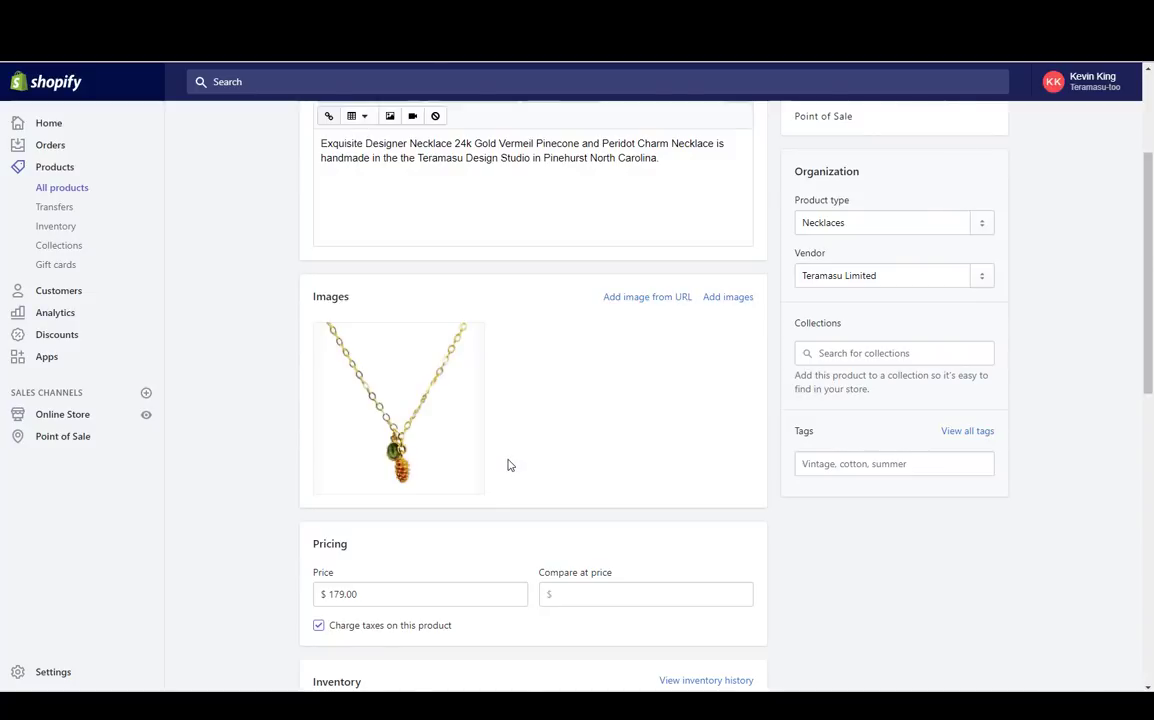
left_click(832, 466)
type("Pine")
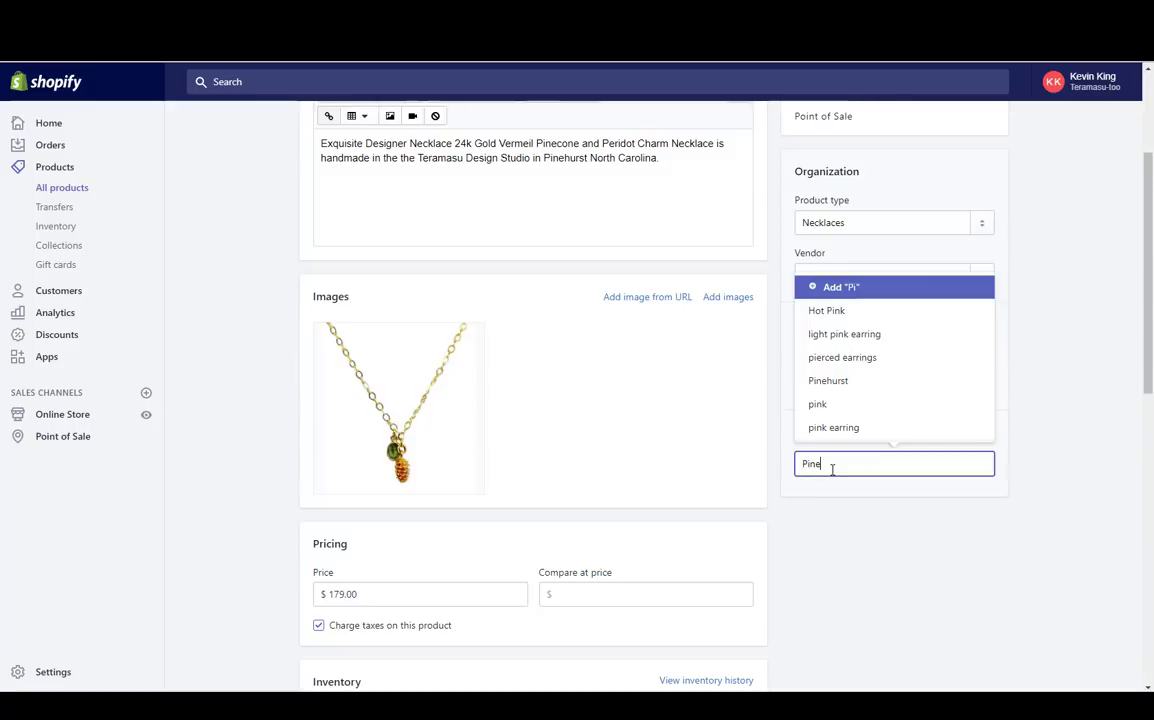
type("caone")
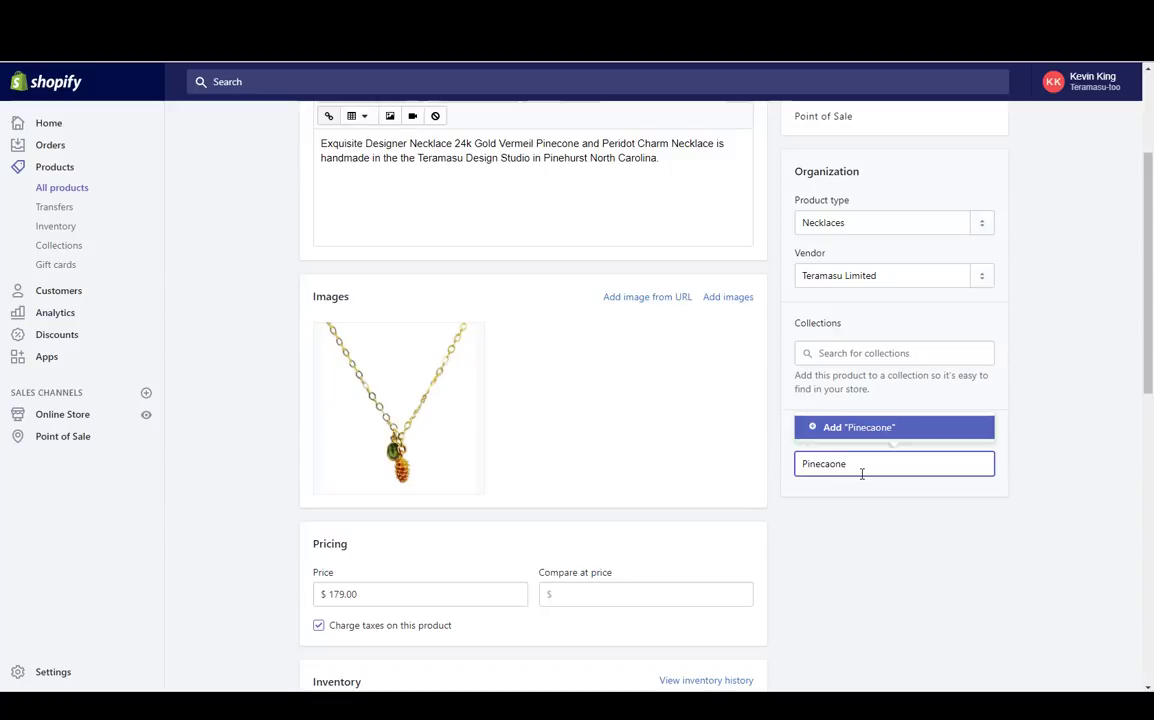
key("Left")
key("Left")
key("Left")
key("BackSpace")
key("Return")
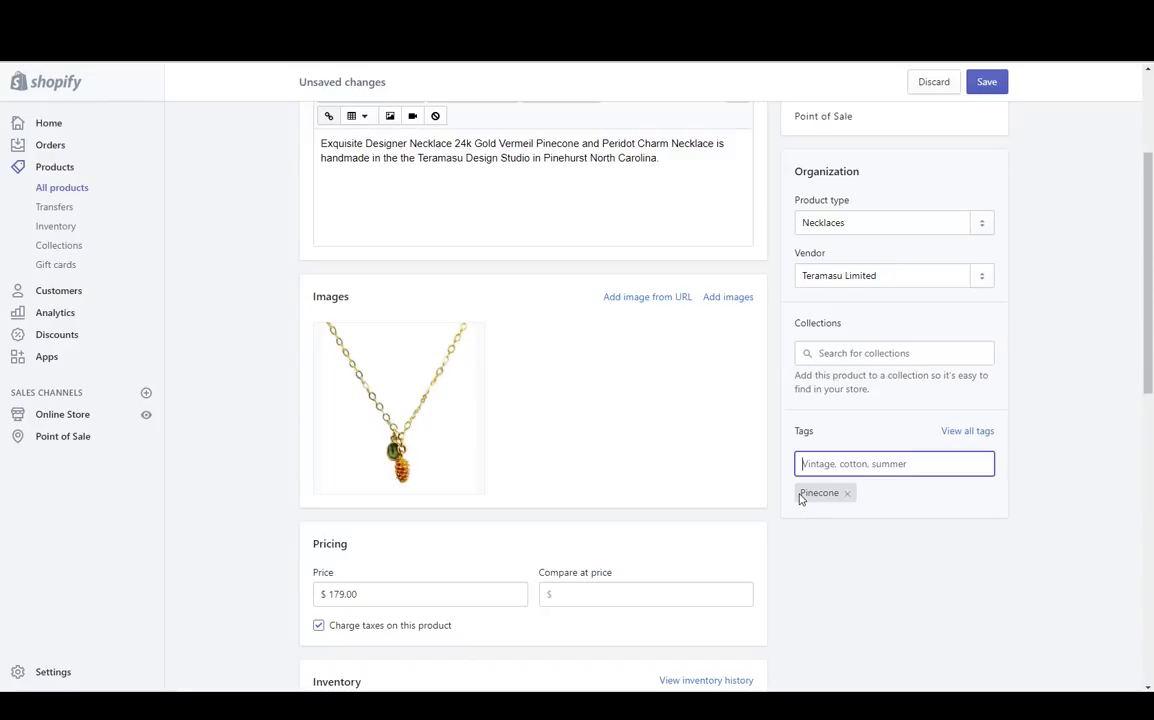
- Save the necklace product with its new tag
left_click_drag(800, 497, 849, 502)
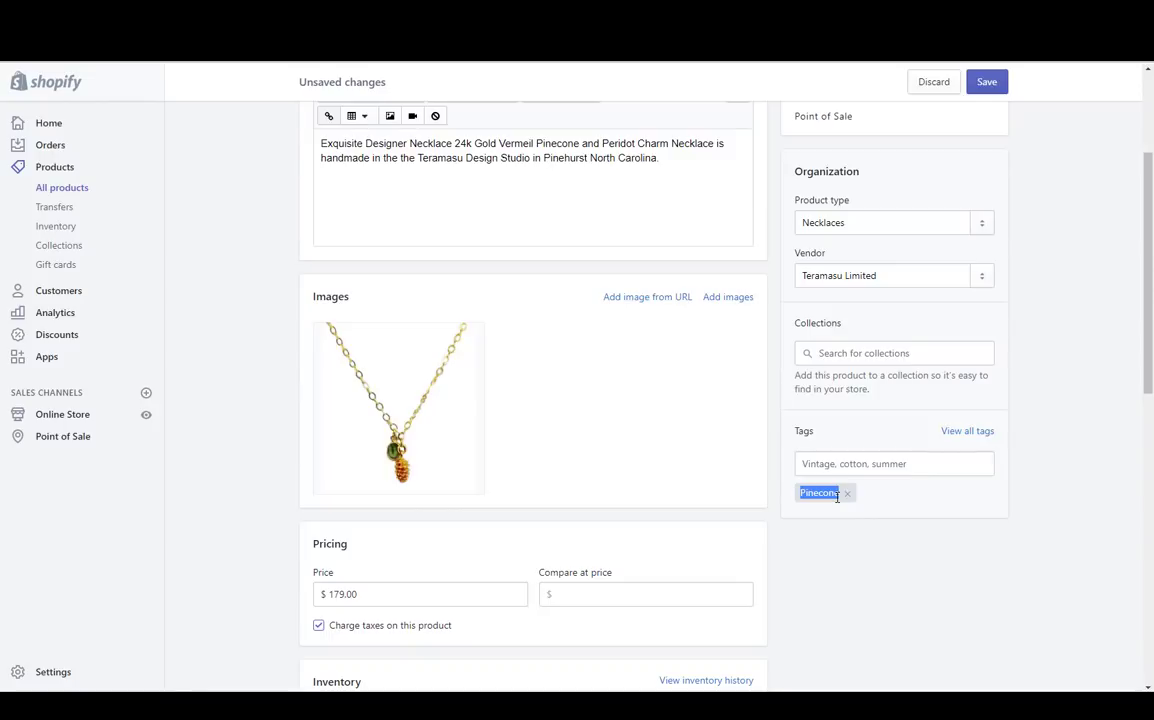
scroll(1041, 160, "up", 3)
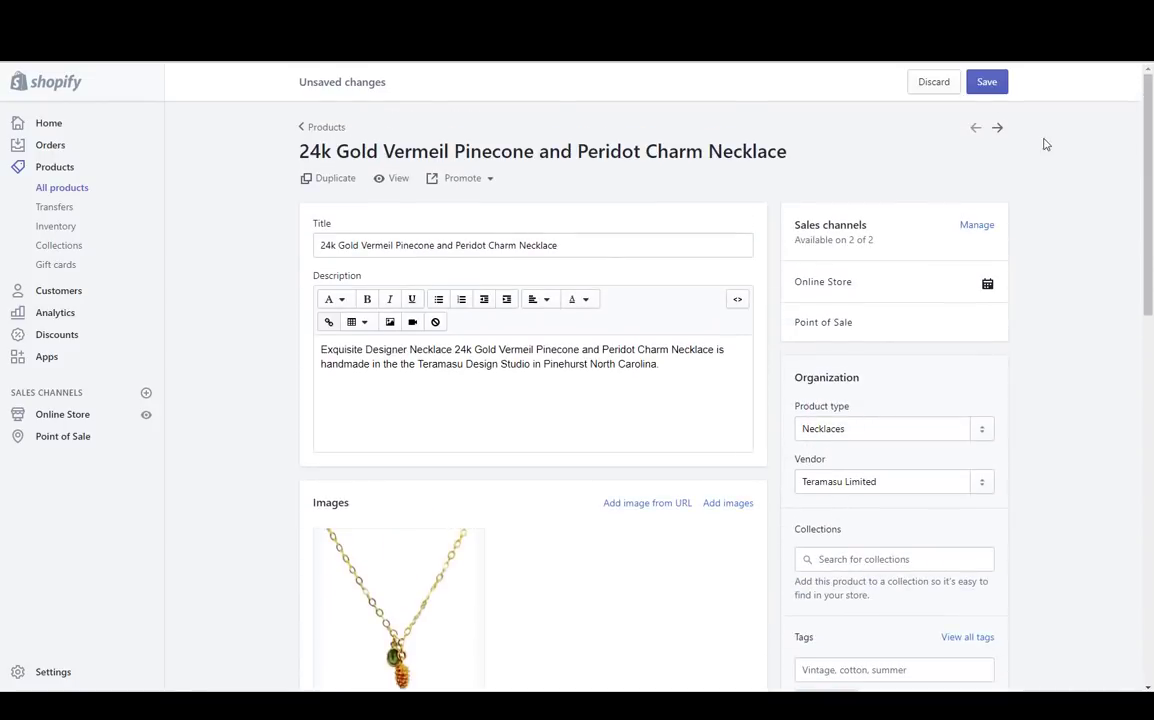
left_click(990, 83)
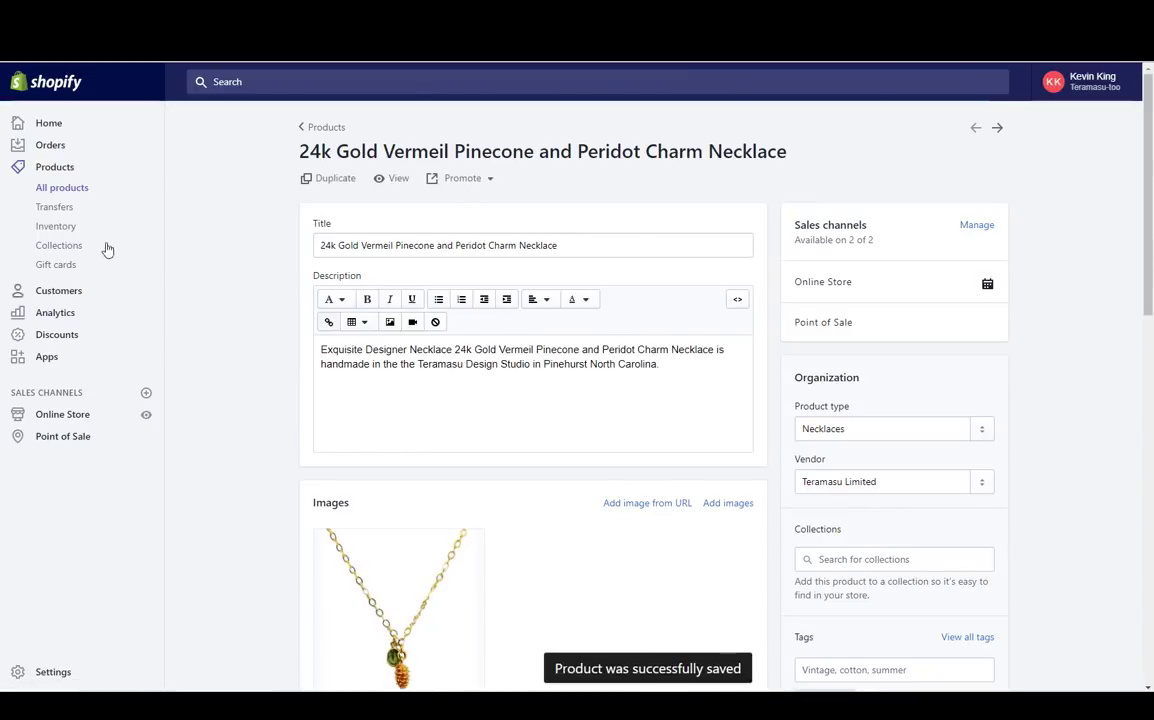
- Start a new product collection and title it "Pinecone"
left_click(50, 247)
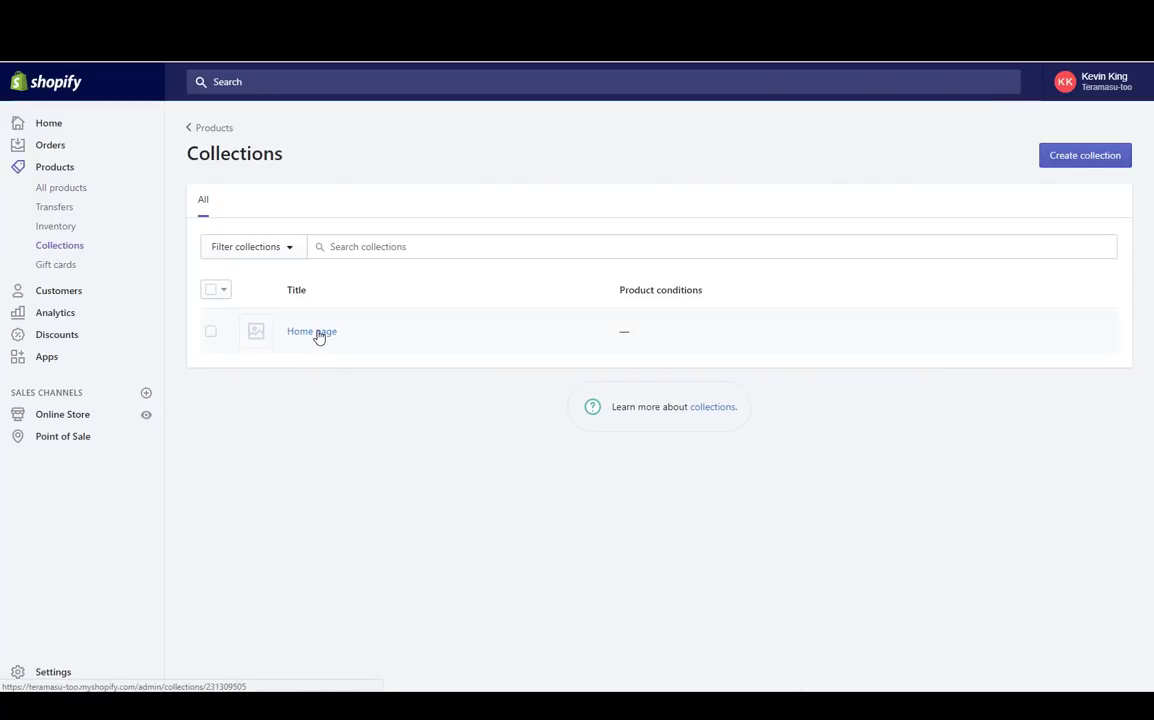
left_click(1072, 160)
left_click(416, 224)
type("Pre")
key("BackSpace")
key("BackSpace")
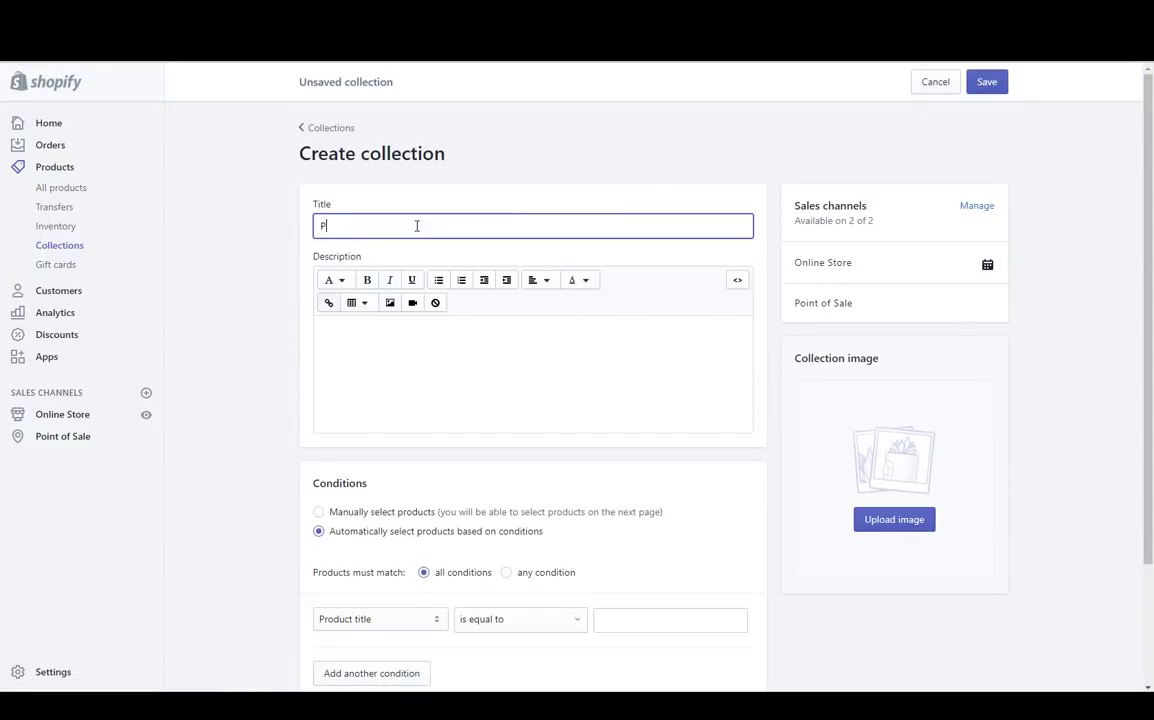
type("inecone")
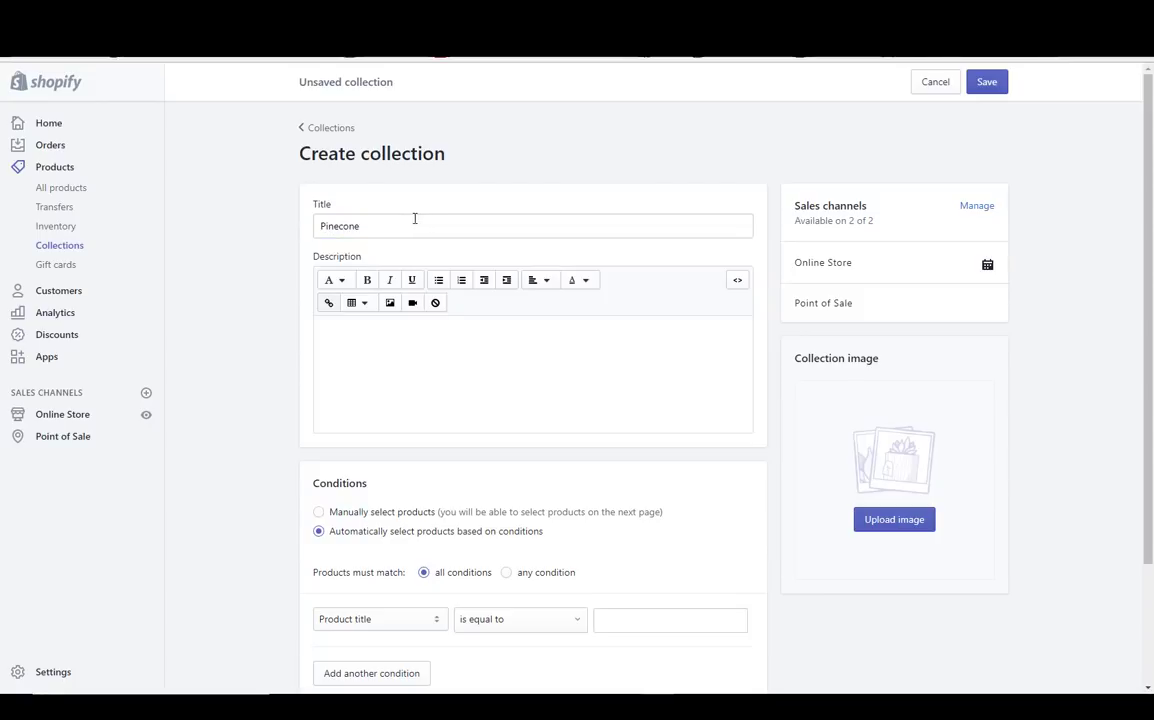
left_click_drag(404, 221, 185, 201)
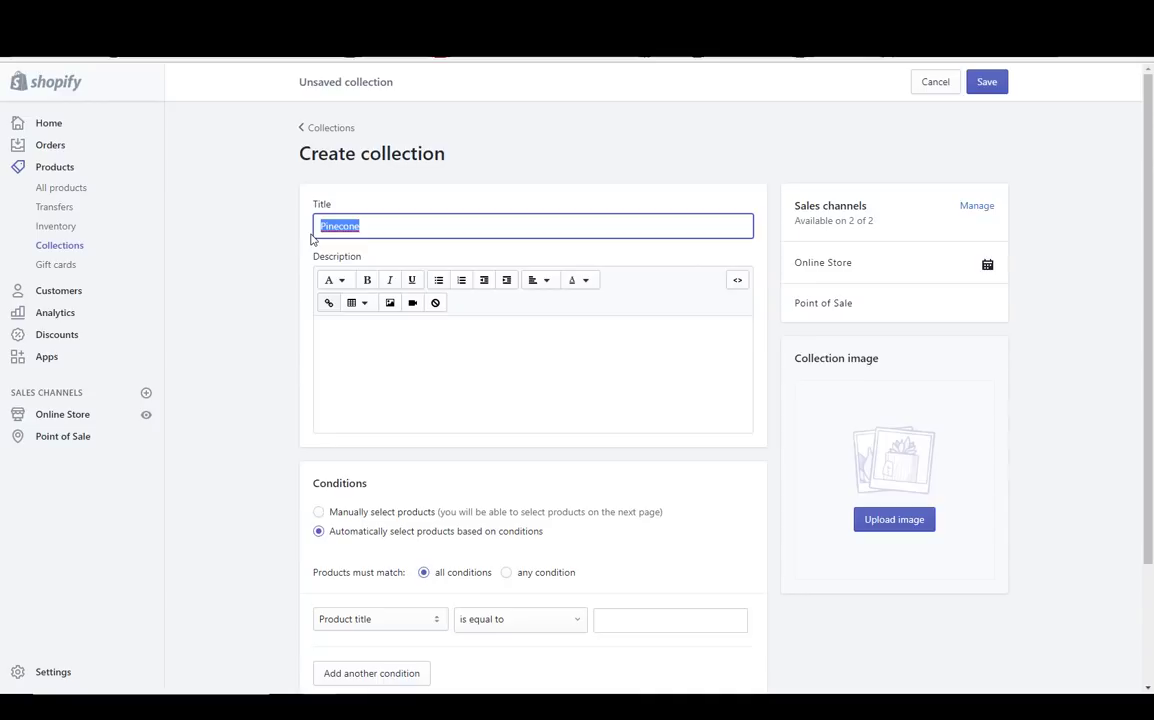
- Set the collection's automatic selection condition to product tag is equal to Pinecone, and save the collection
scroll(312, 255, "down", 3)
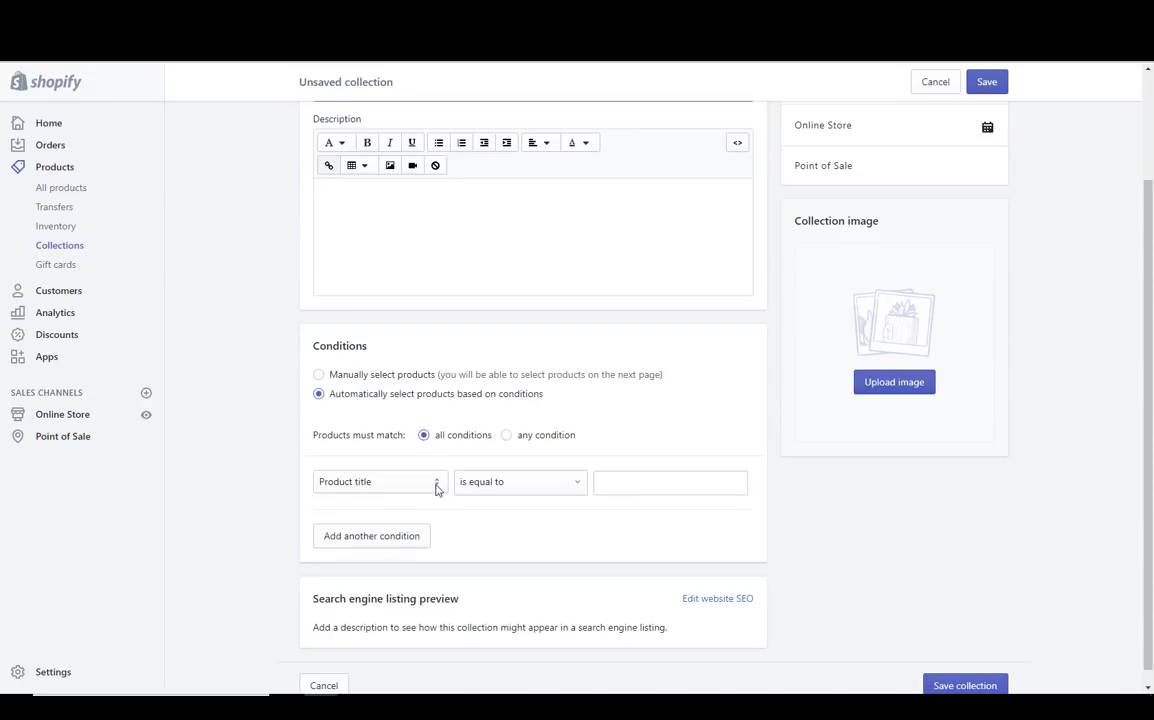
left_click(530, 484)
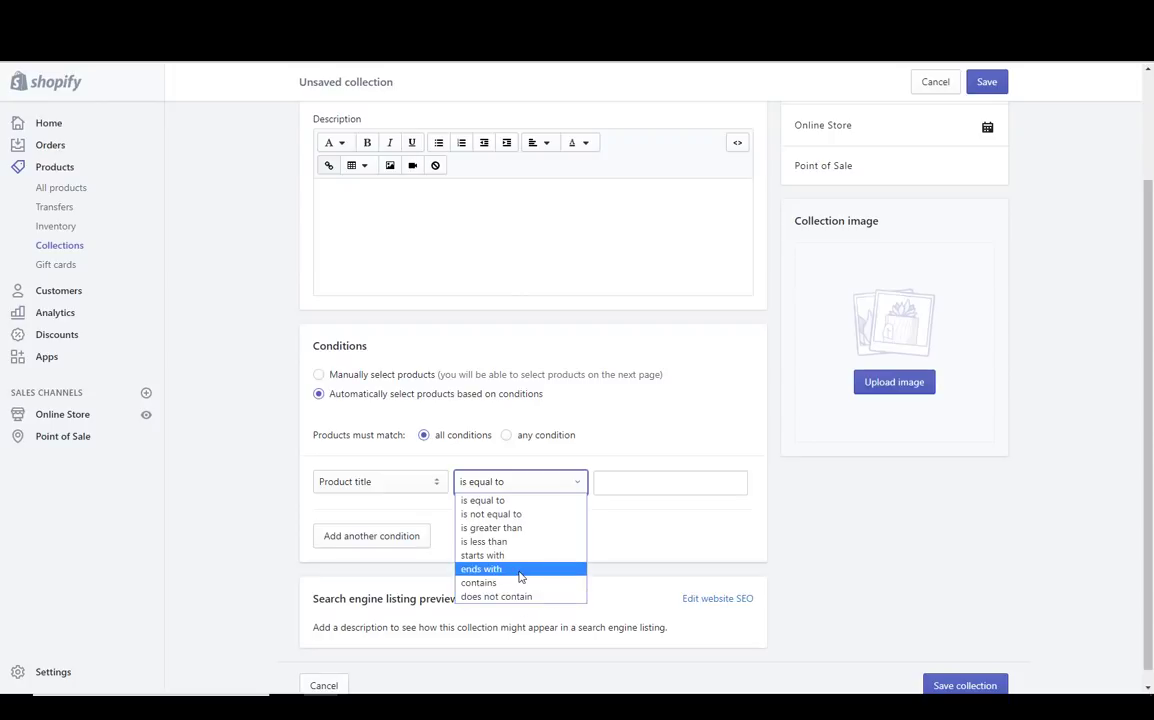
left_click(568, 486)
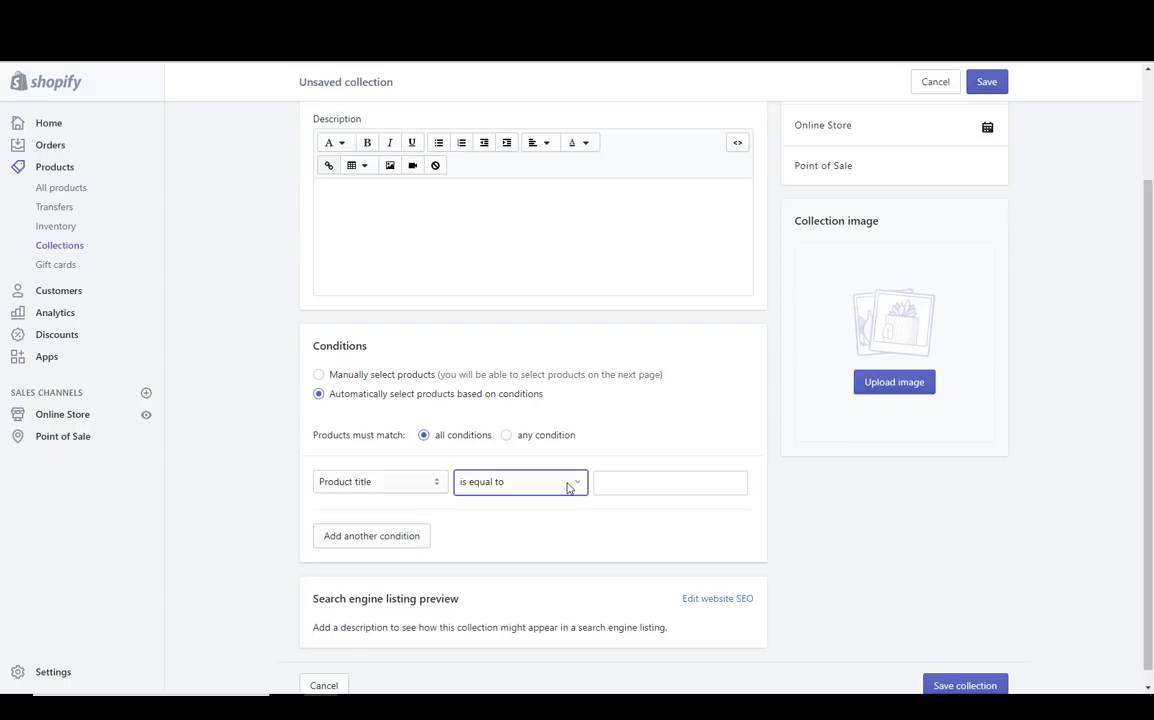
left_click(425, 487)
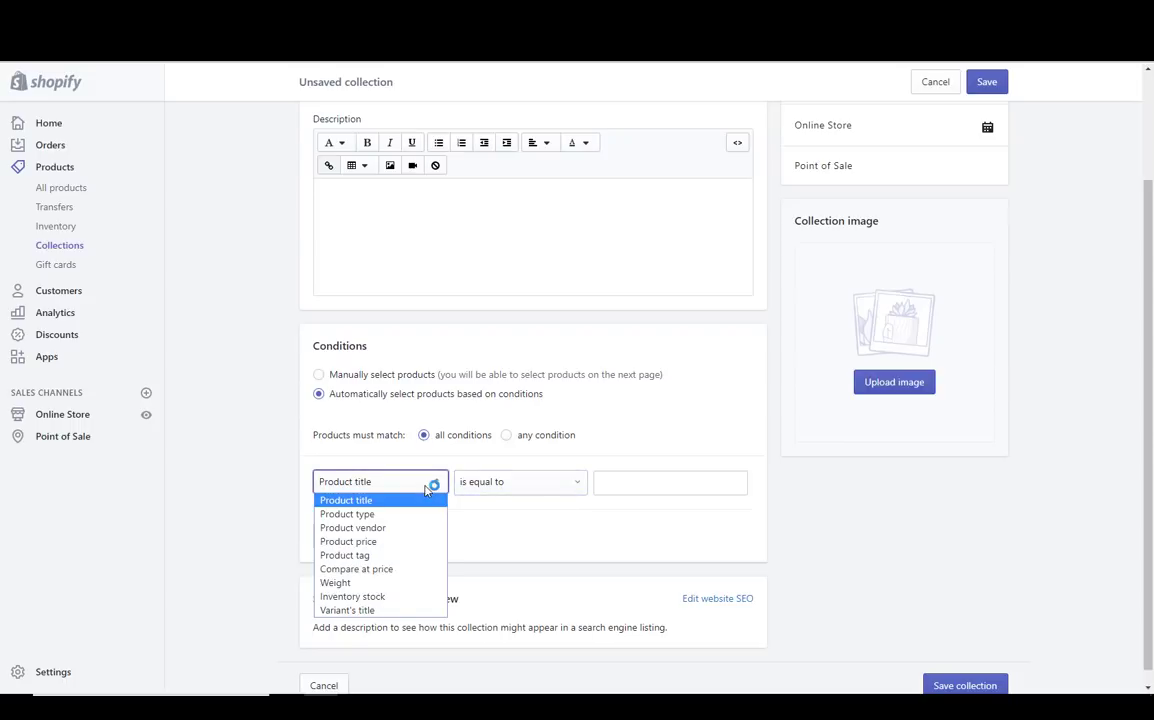
left_click(368, 556)
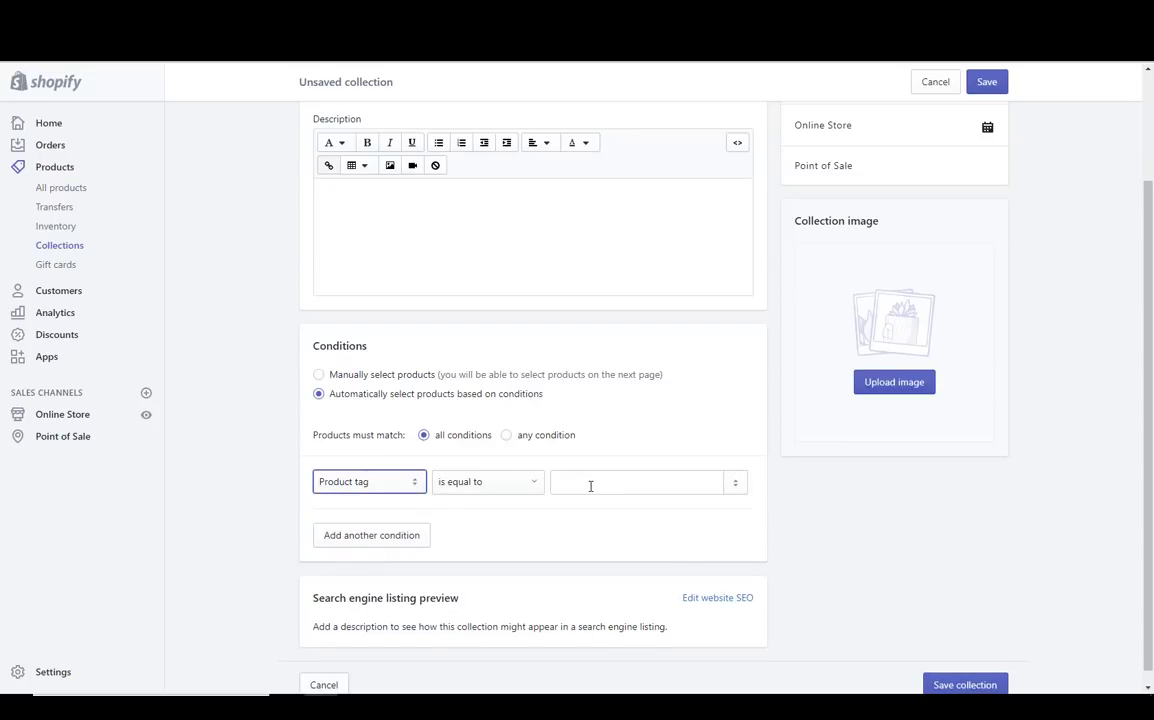
left_click(504, 488)
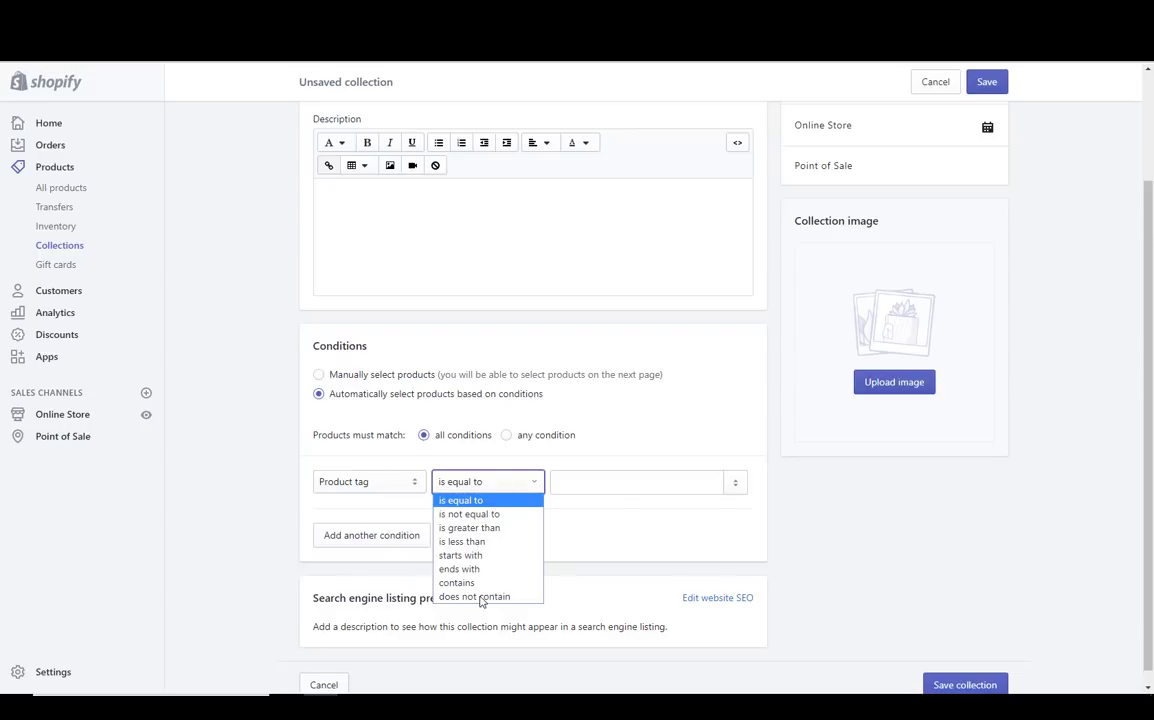
left_click(515, 484)
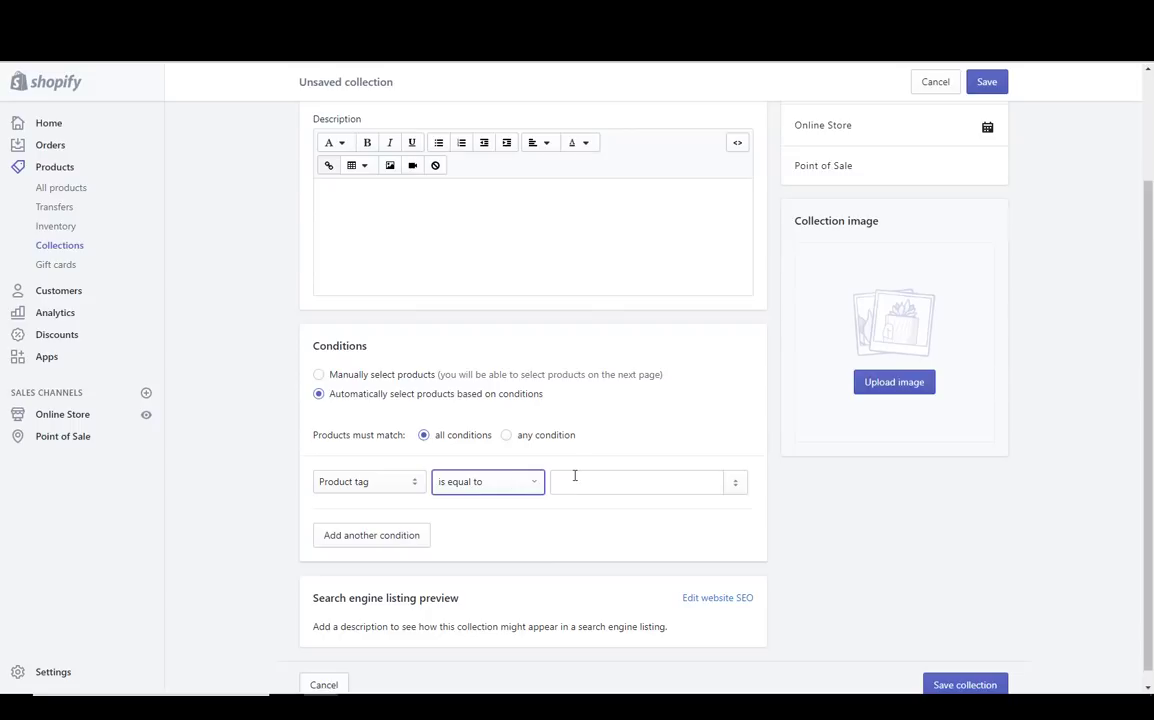
left_click(577, 479)
type("Pine")
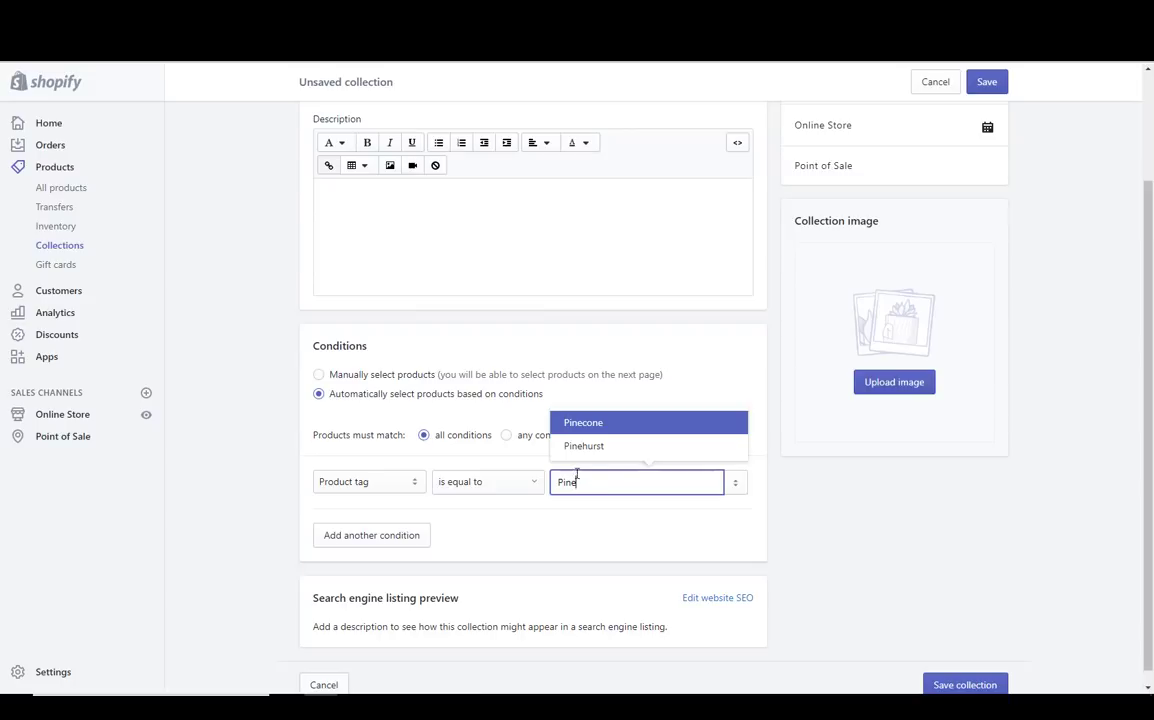
left_click(580, 429)
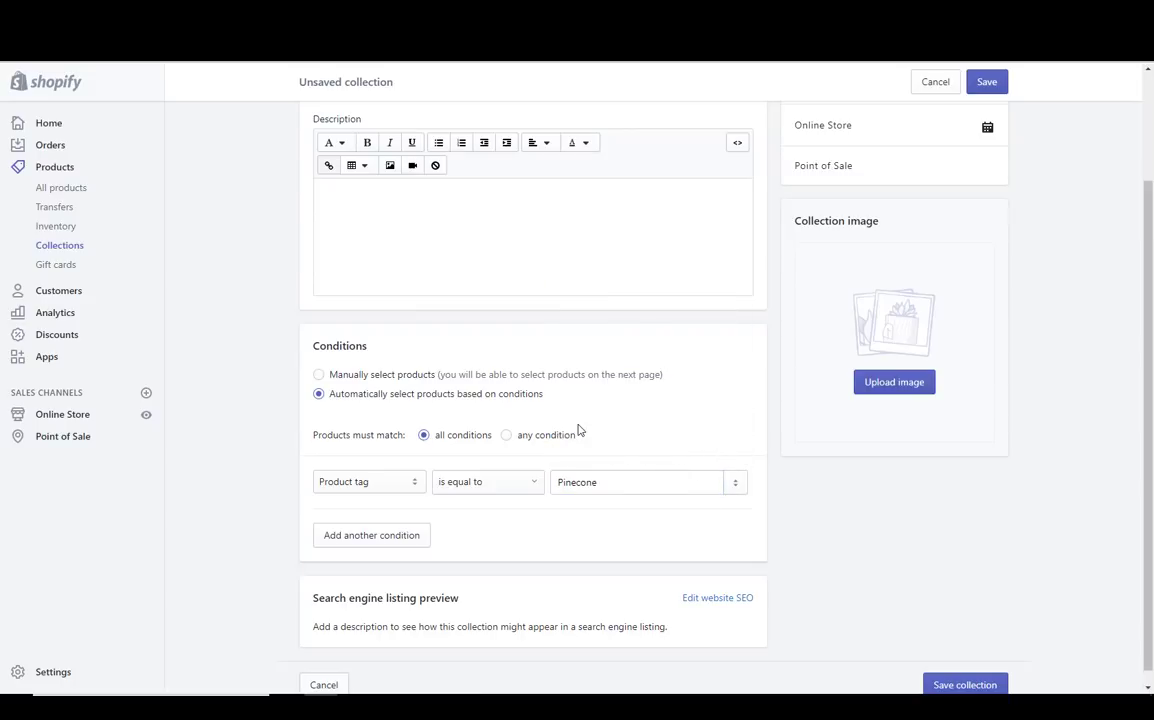
left_click(985, 86)
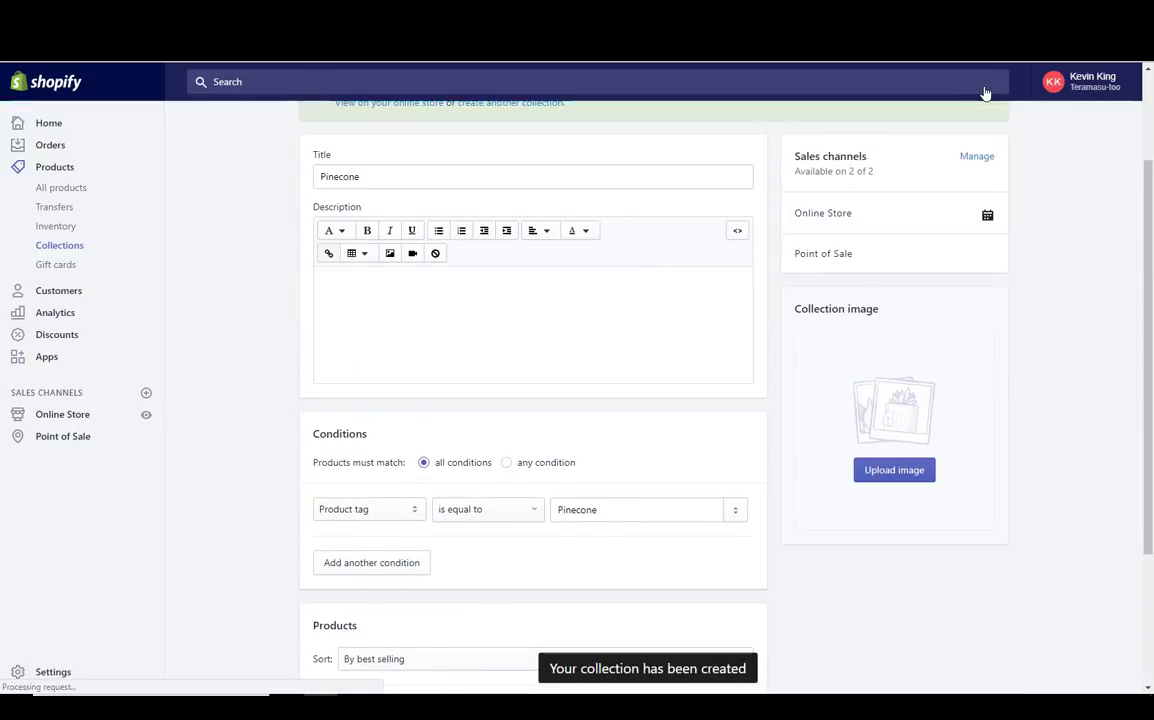
- Change the sort order of the Pinecone collection's products to Manually and save the change
scroll(746, 357, "down", 3)
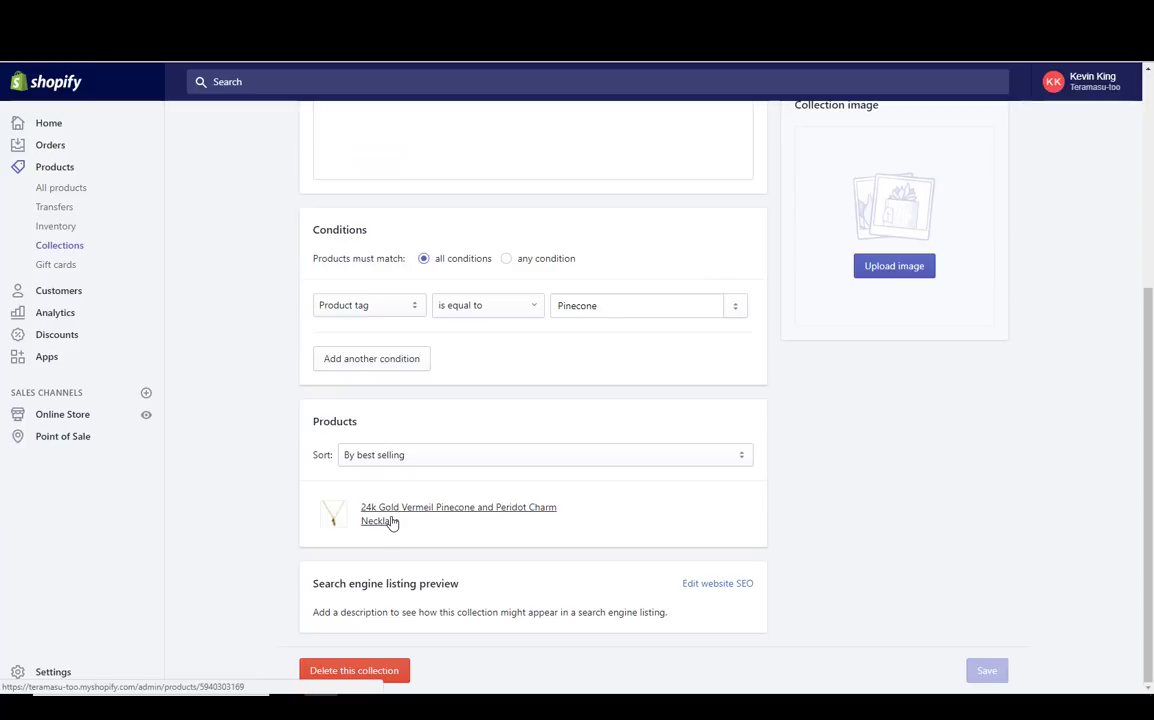
scroll(392, 522, "up", 5)
scroll(392, 522, "down", 5)
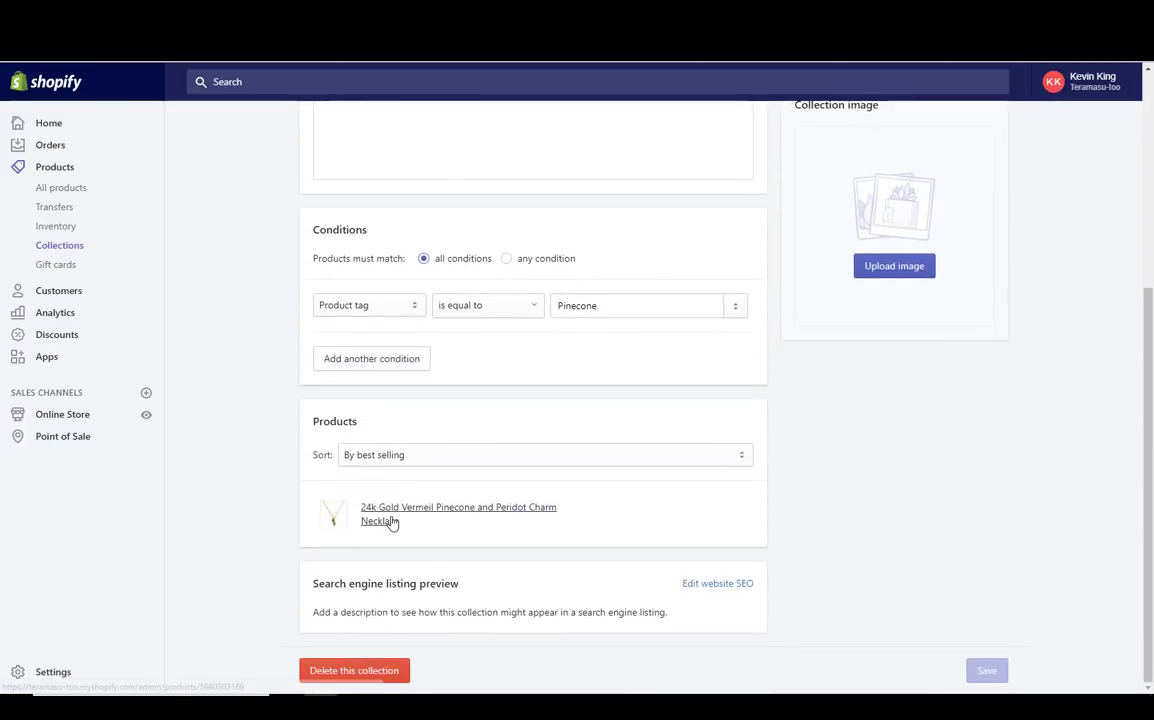
left_click(669, 457)
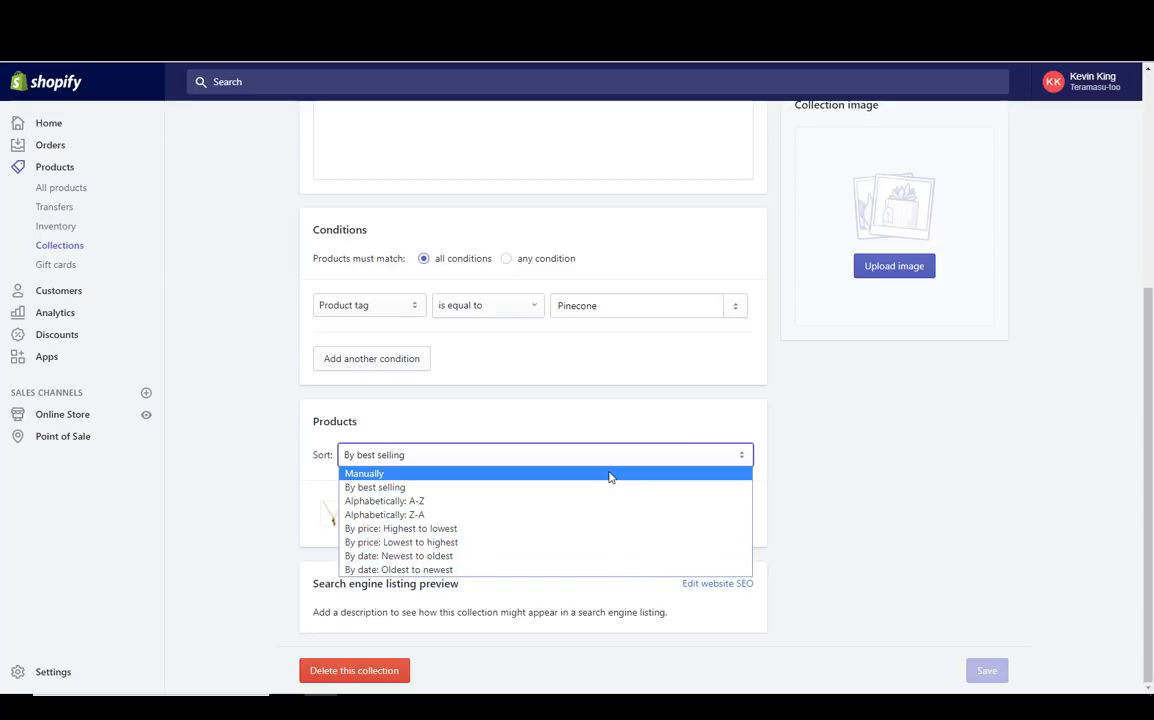
left_click(610, 474)
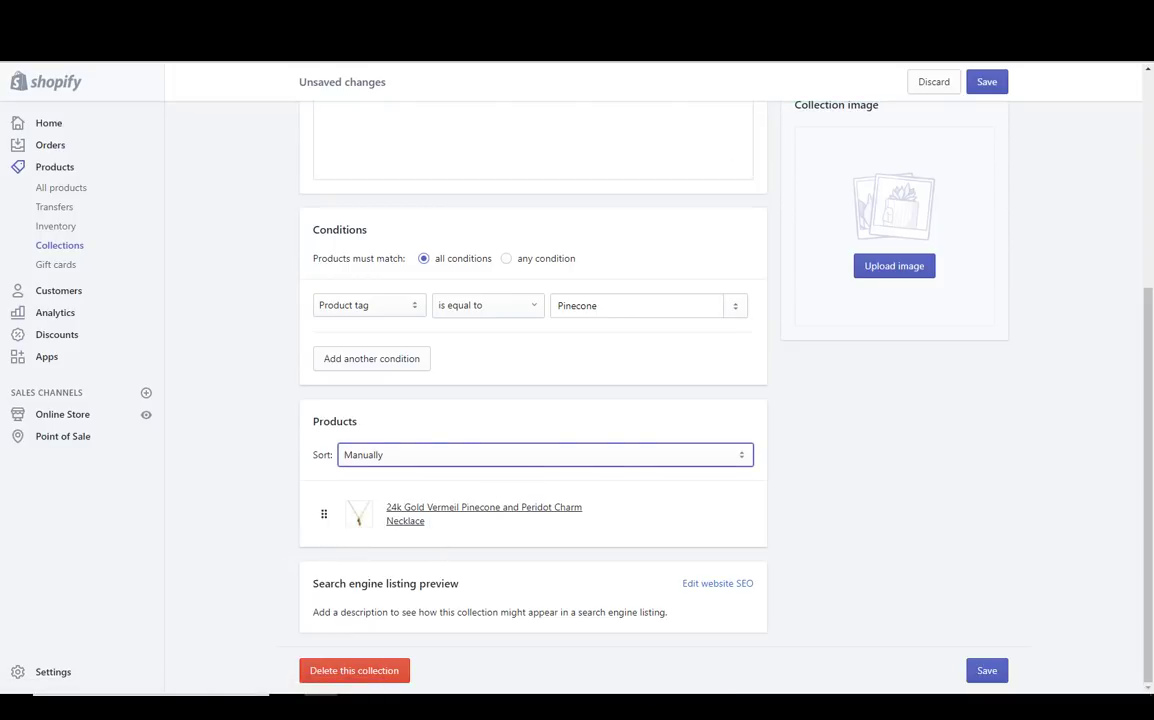
left_click(986, 82)
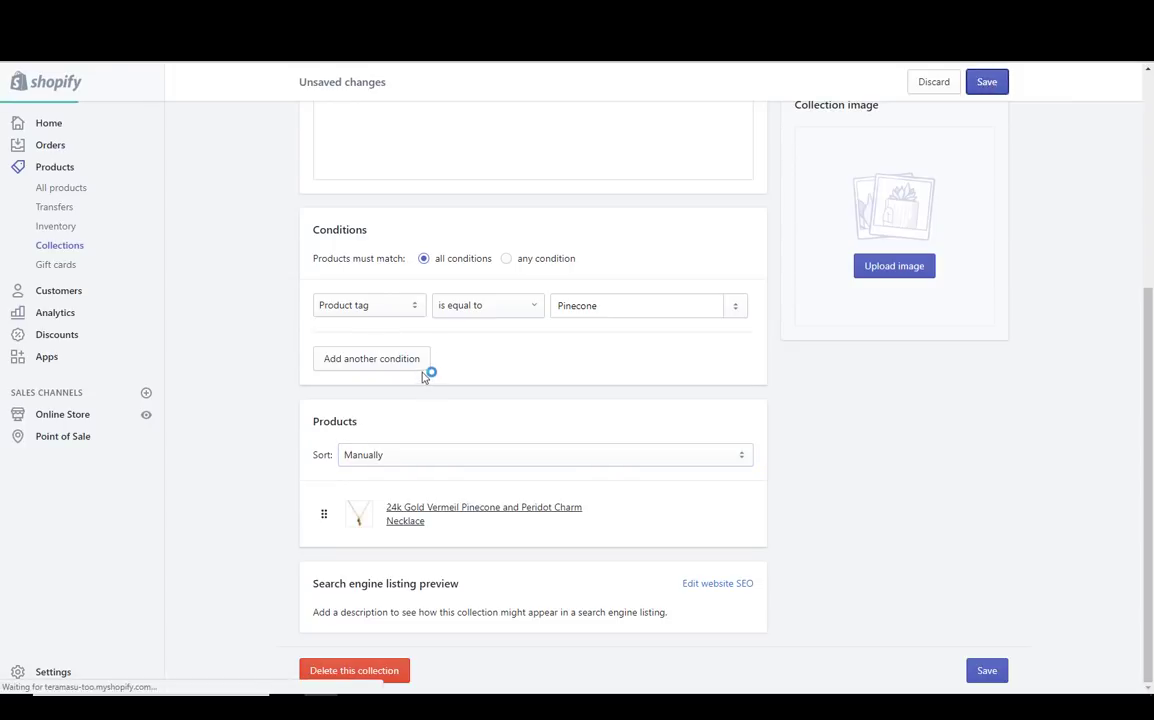
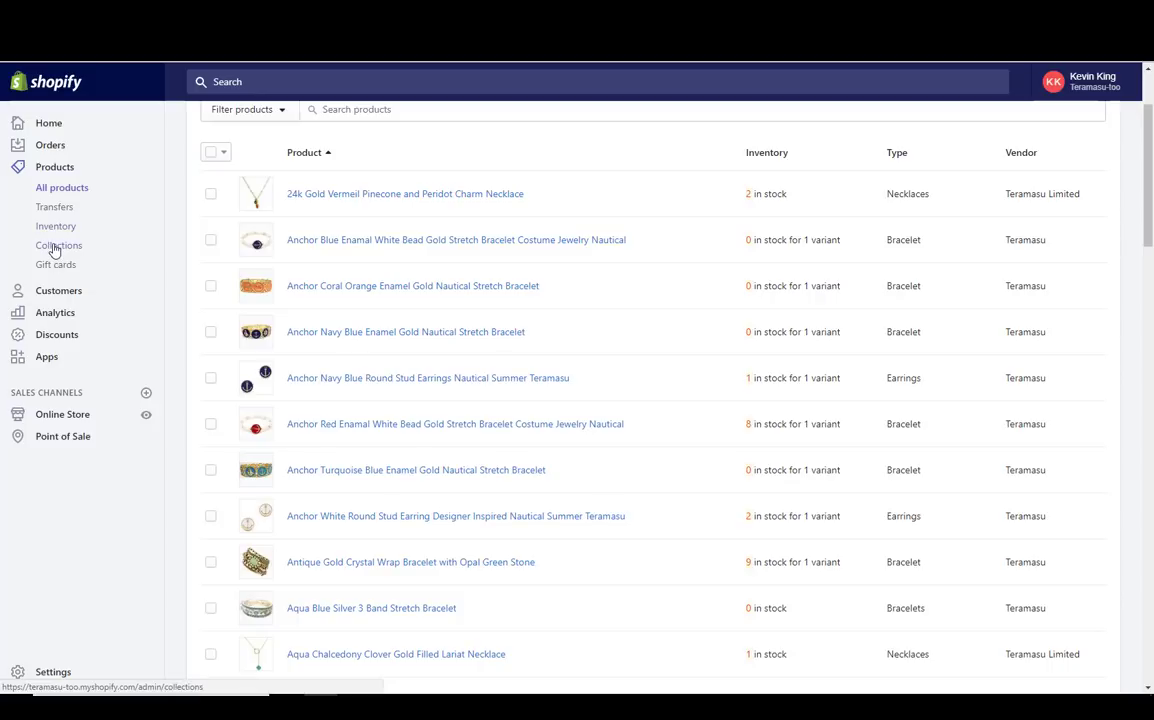
- Open the list of all collections to check the Pinecone entry
left_click(50, 245)
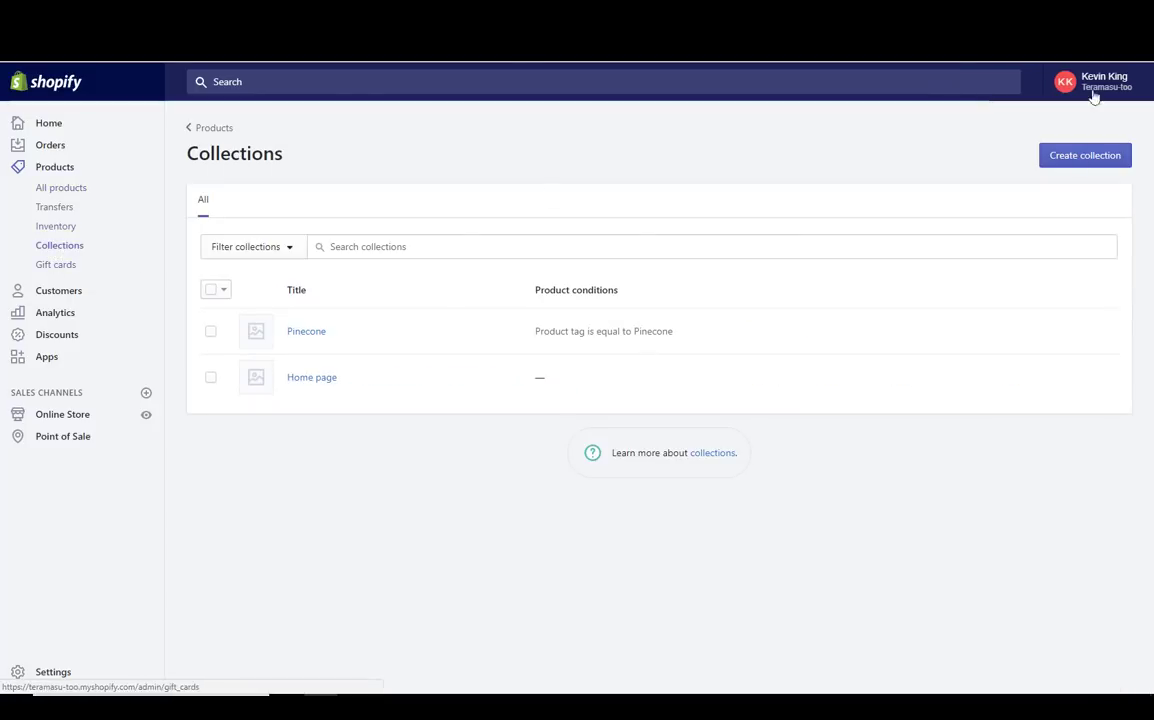
- Start a new product collection, title it "Bracelet" and leave its description empty
left_click(1080, 156)
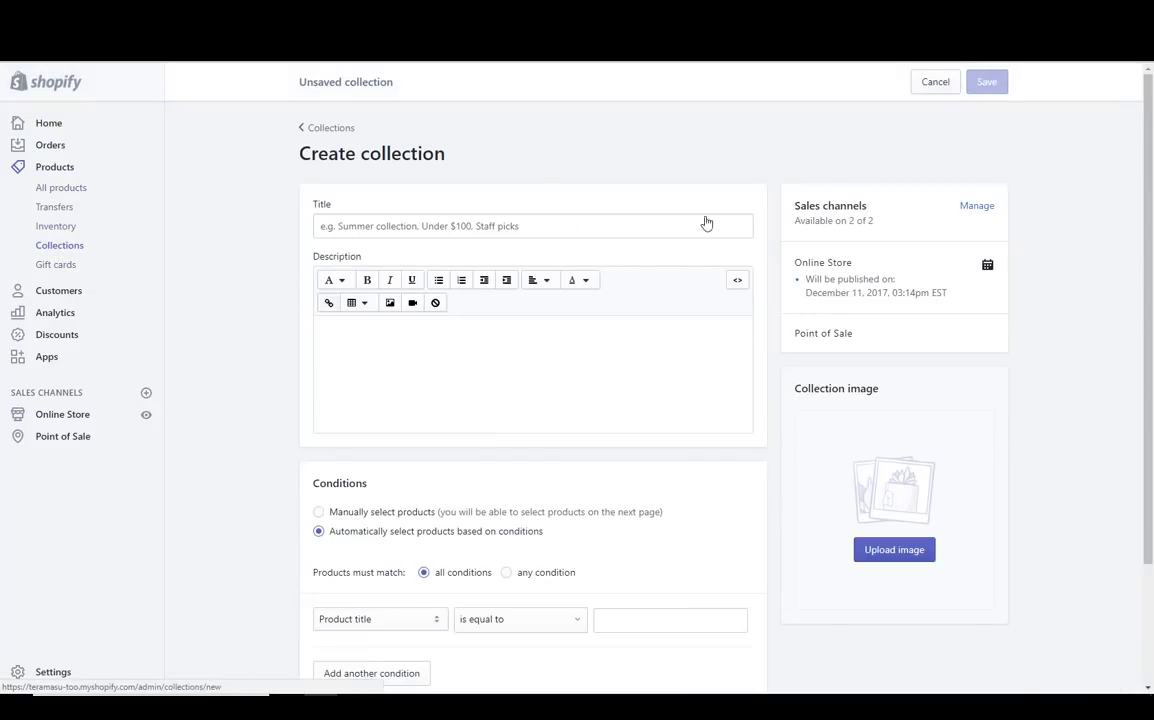
left_click(382, 227)
type("Bracelet")
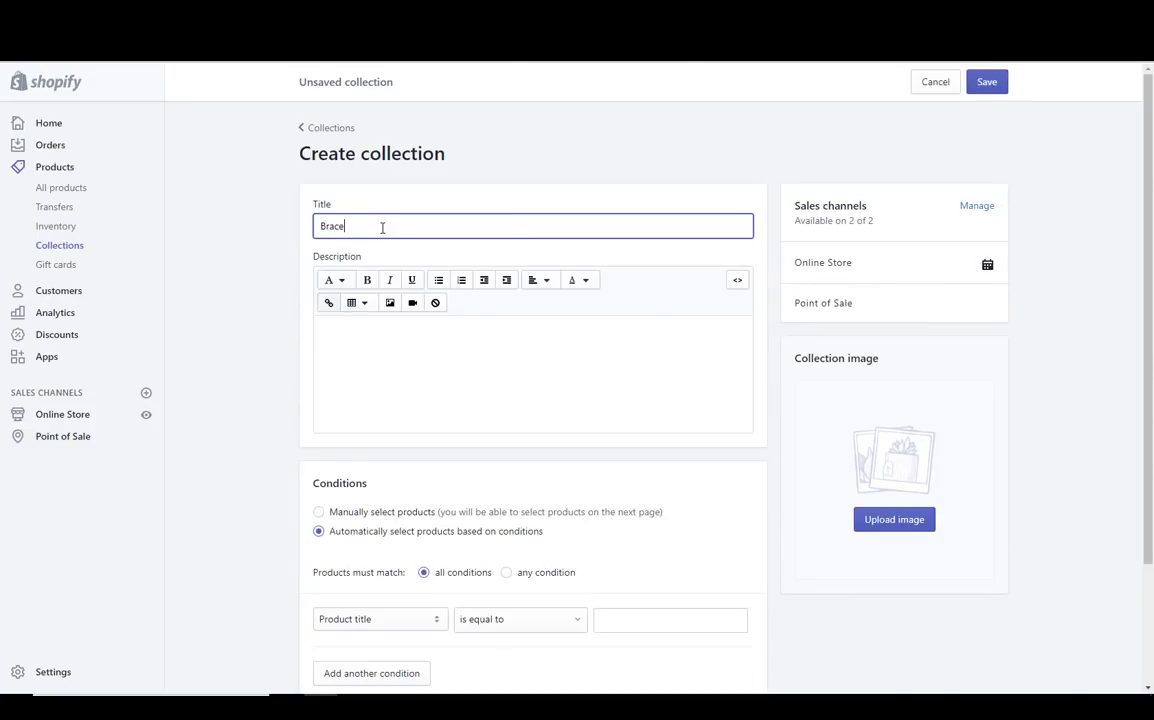
left_click(366, 335)
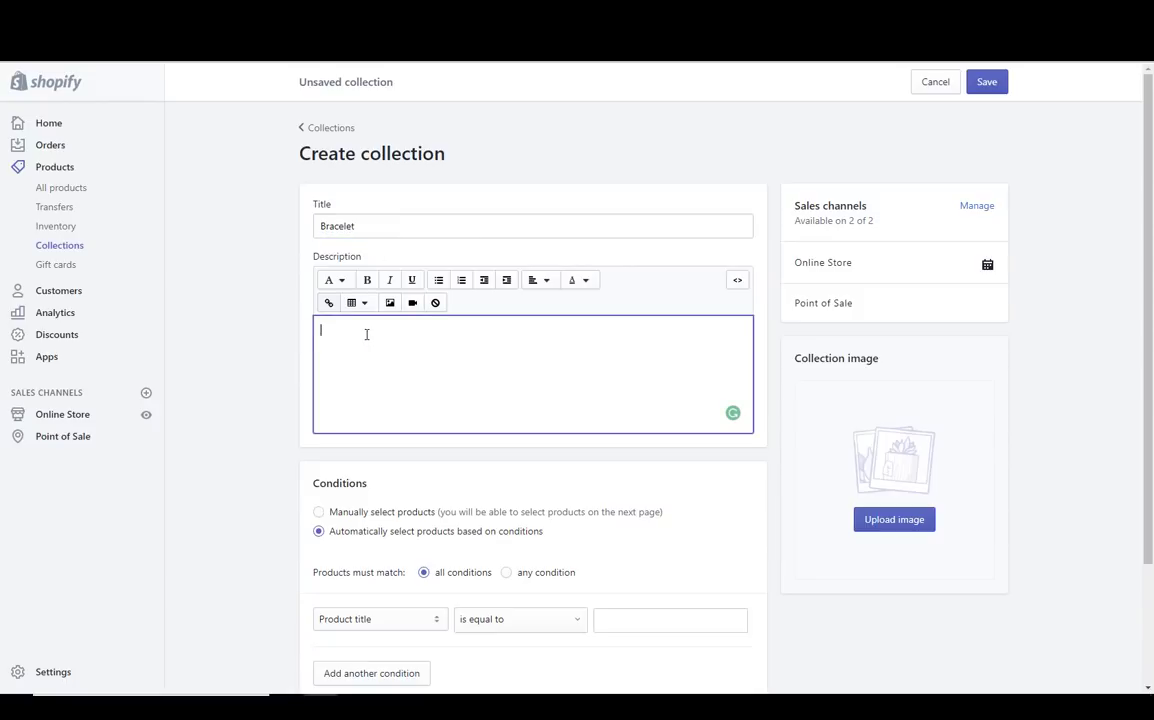
- Set the collection's automatic selection condition to product type is equal to Bracelet, and save the collection
left_click(393, 619)
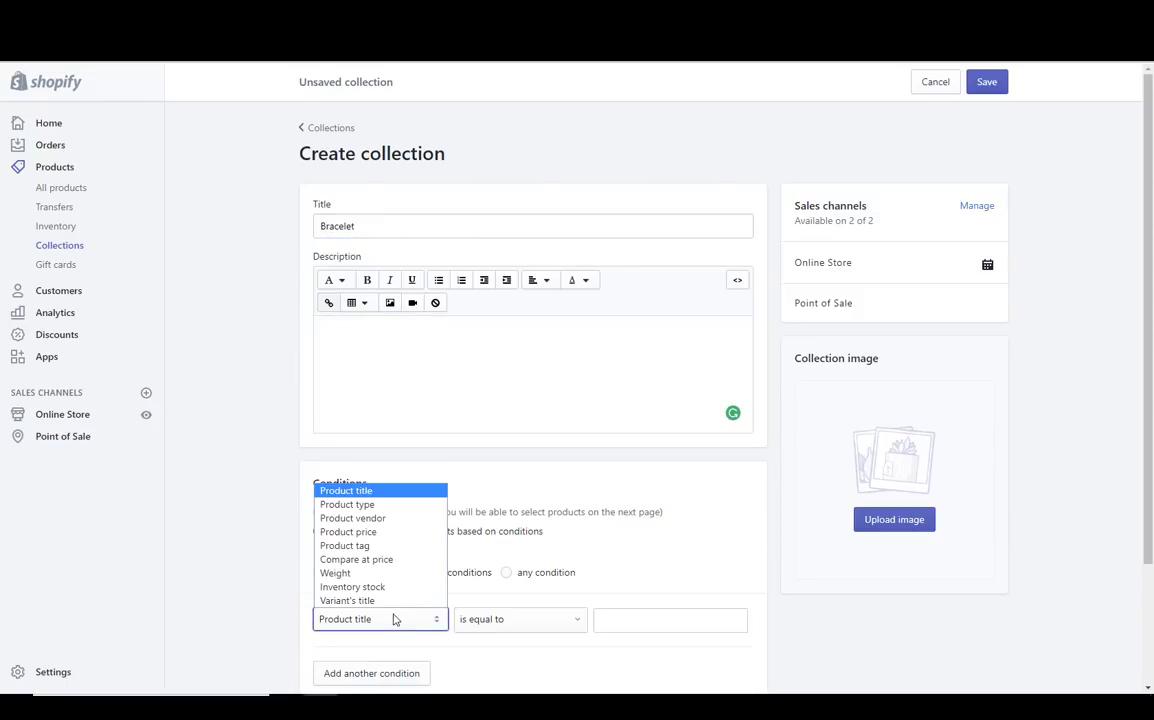
left_click(390, 505)
left_click(594, 625)
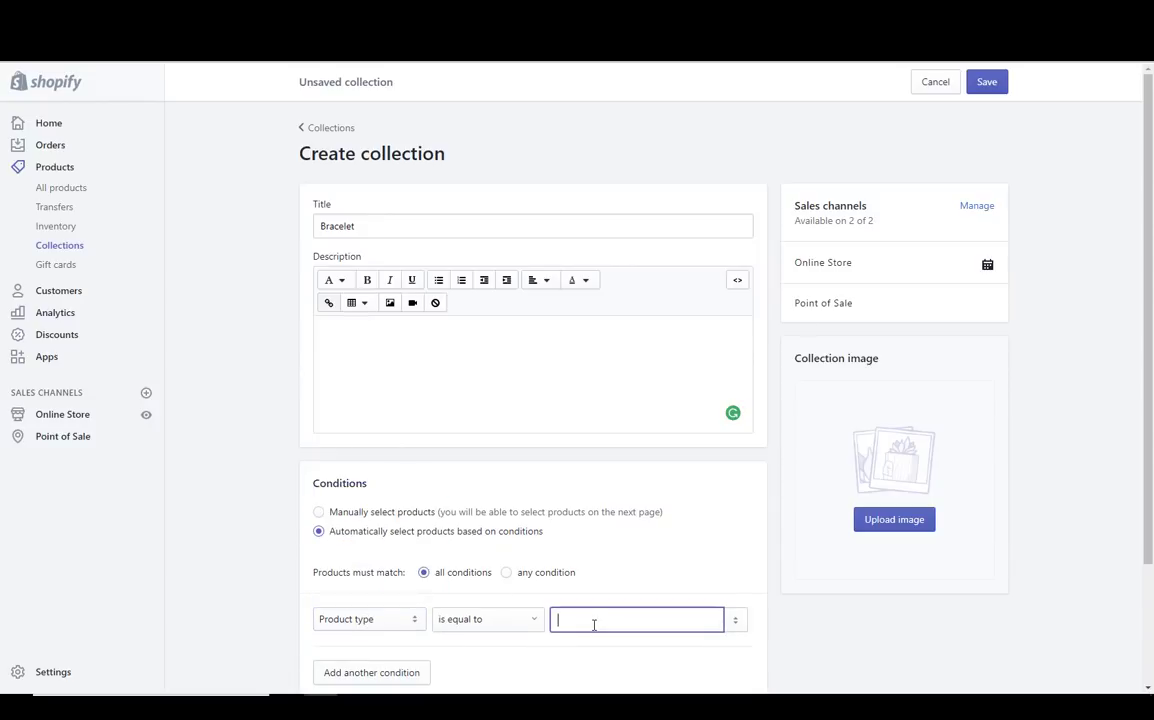
type("Brace")
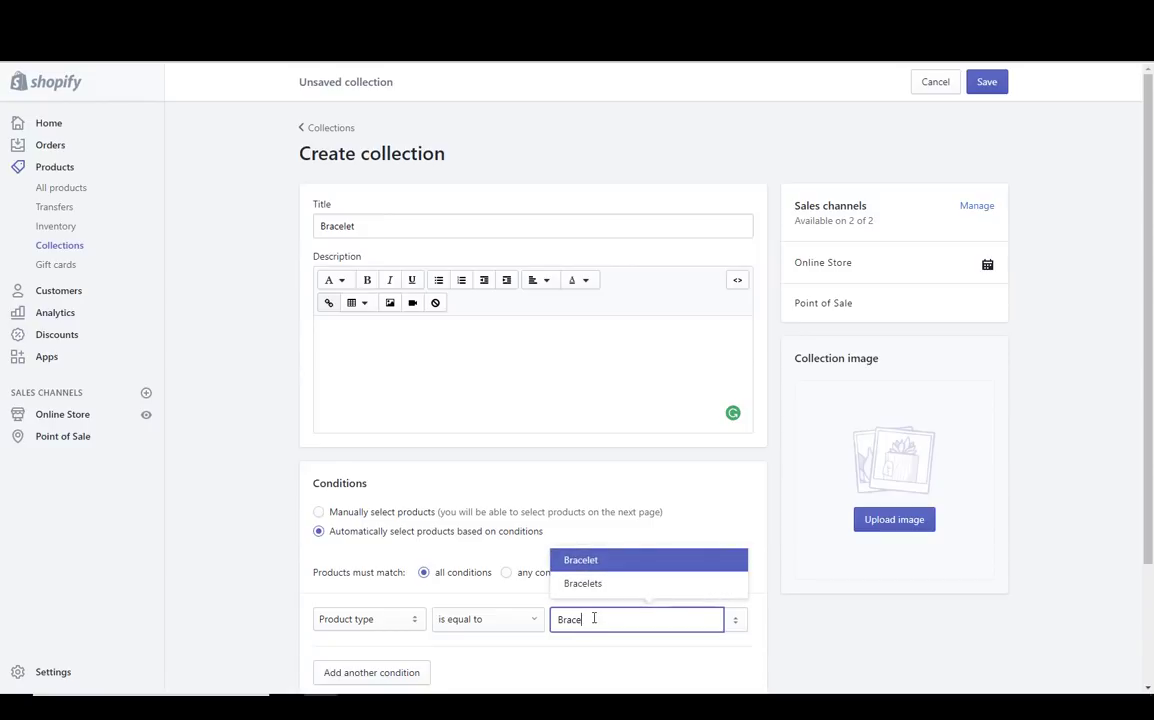
left_click(602, 568)
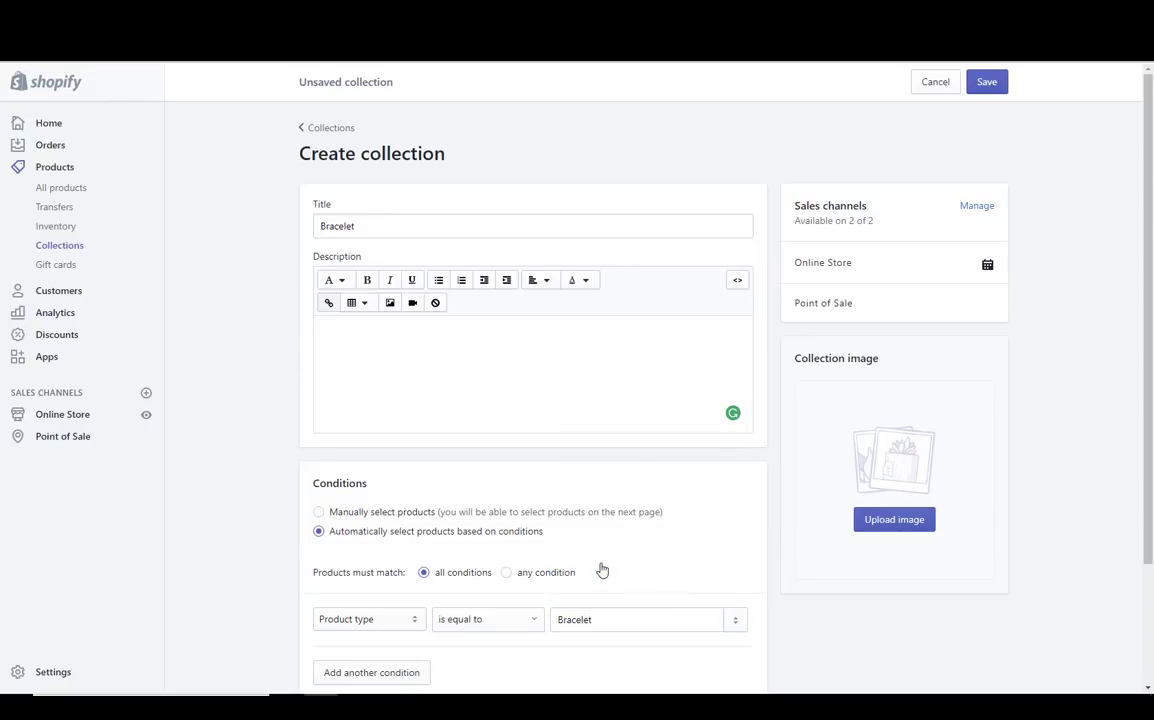
left_click(985, 84)
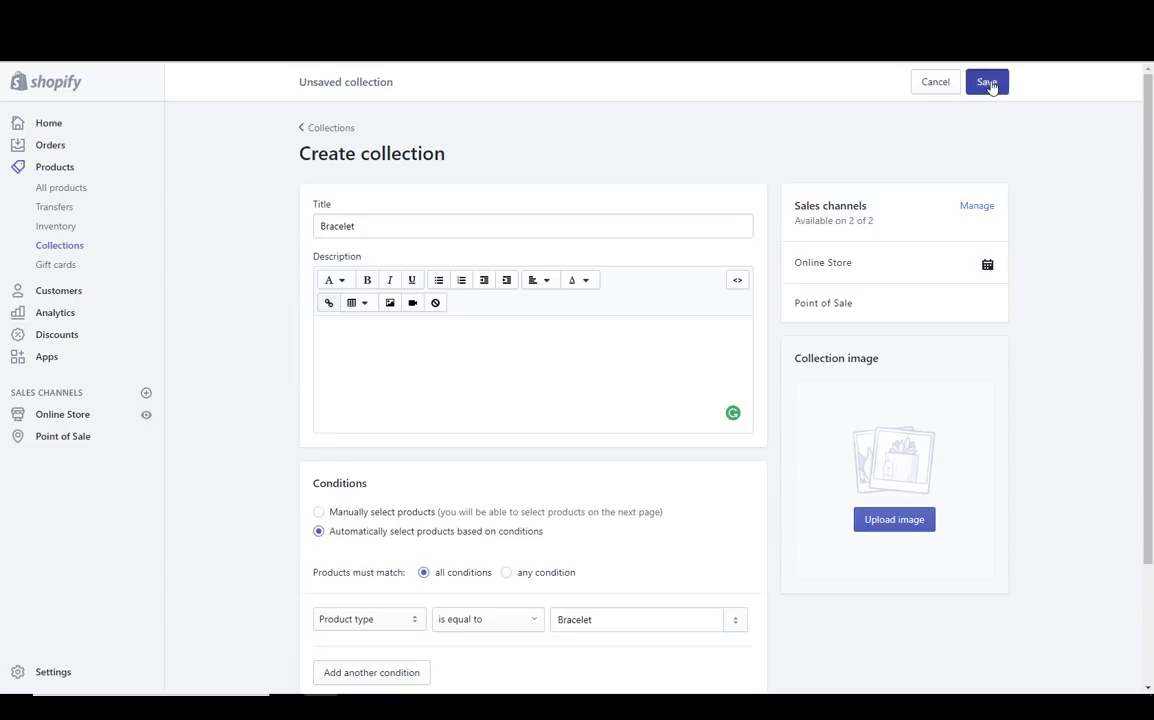
- Change the sort order of the Bracelet collection's products to Manually
scroll(565, 289, "down", 5)
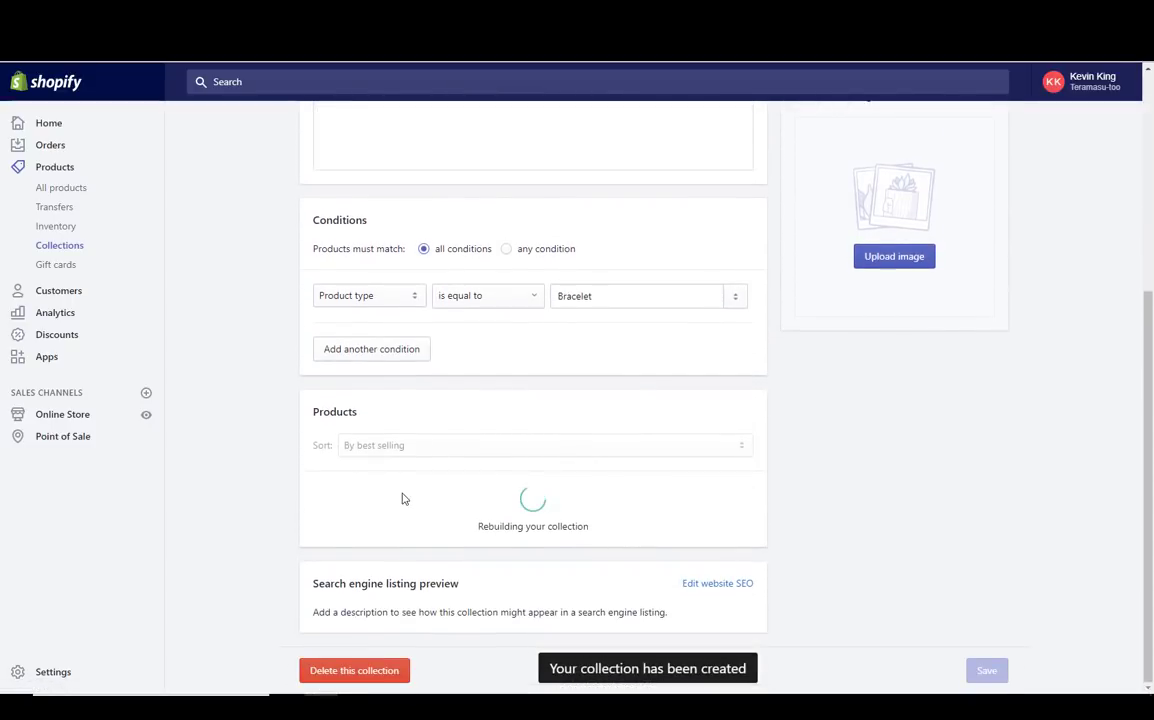
scroll(404, 492, "down", 6)
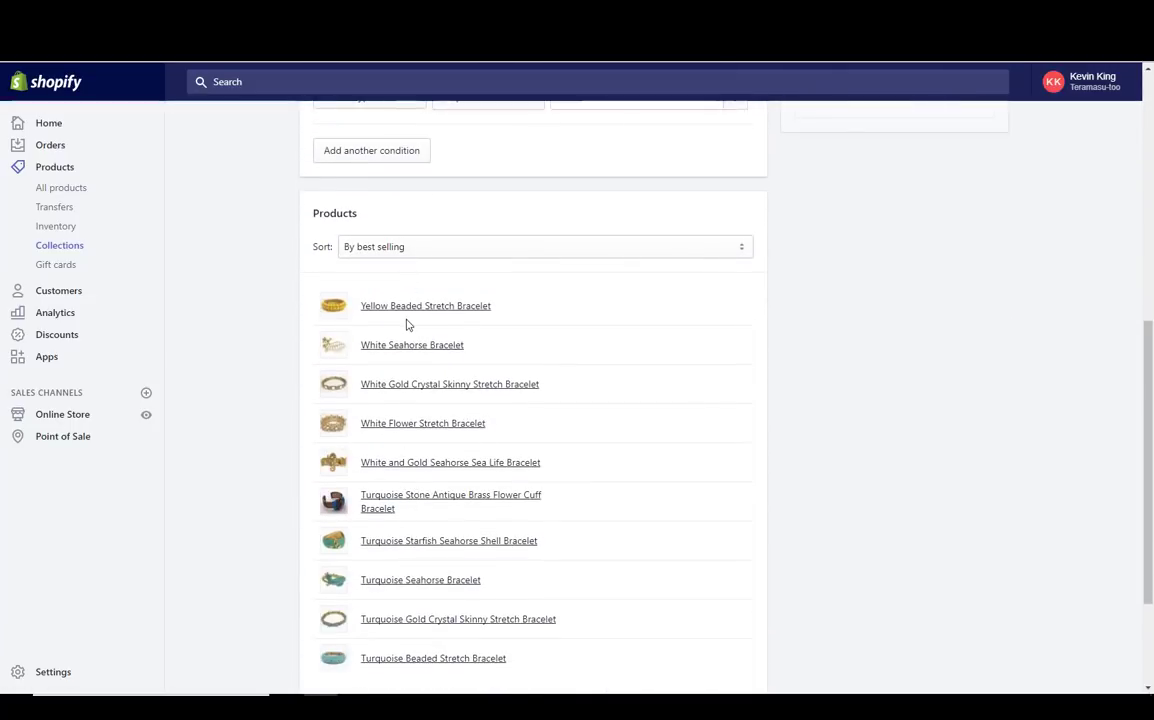
left_click(431, 247)
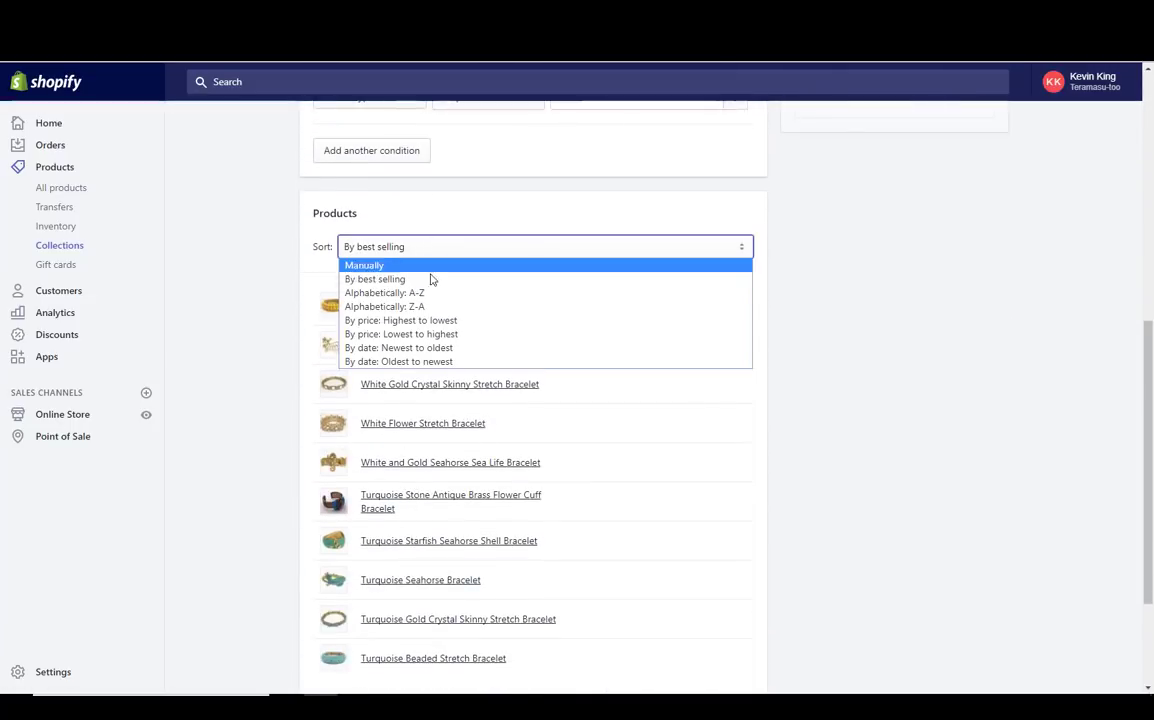
left_click(408, 266)
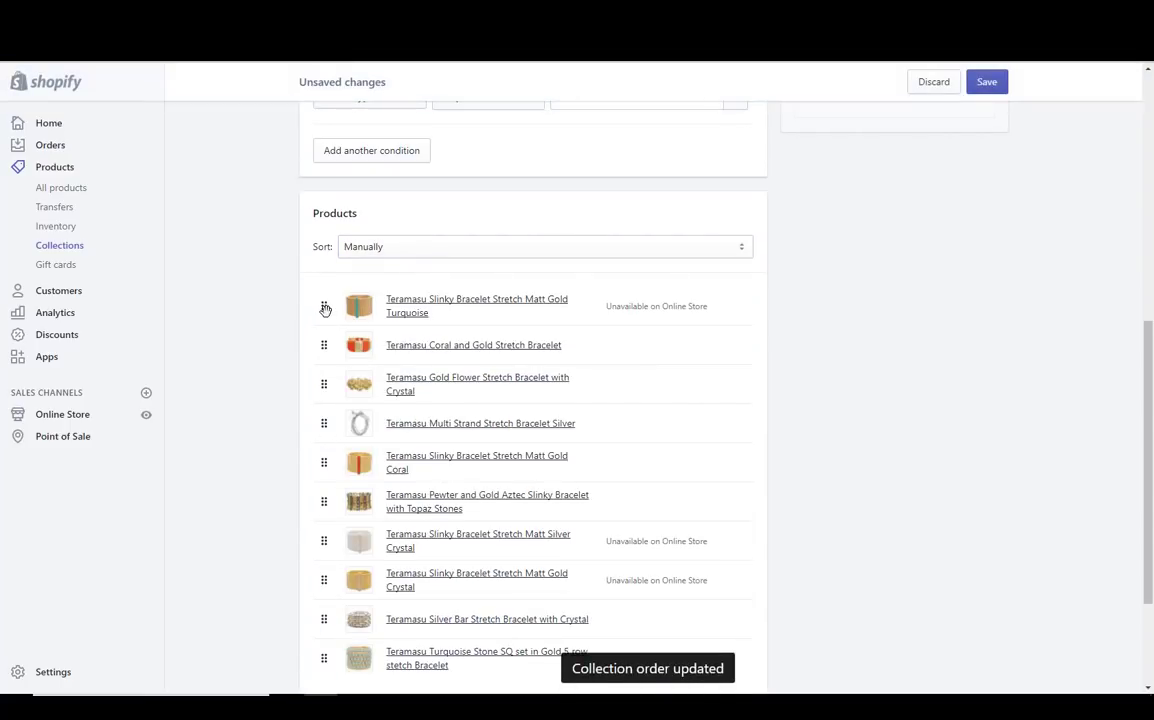
- Place the Slinky Bracelets first in the order Matt Gold Coral, Matt Gold Turquoise, Matt Silver Crystal, Matt Gold Crystal, and save the collection
left_click_drag(325, 309, 326, 342)
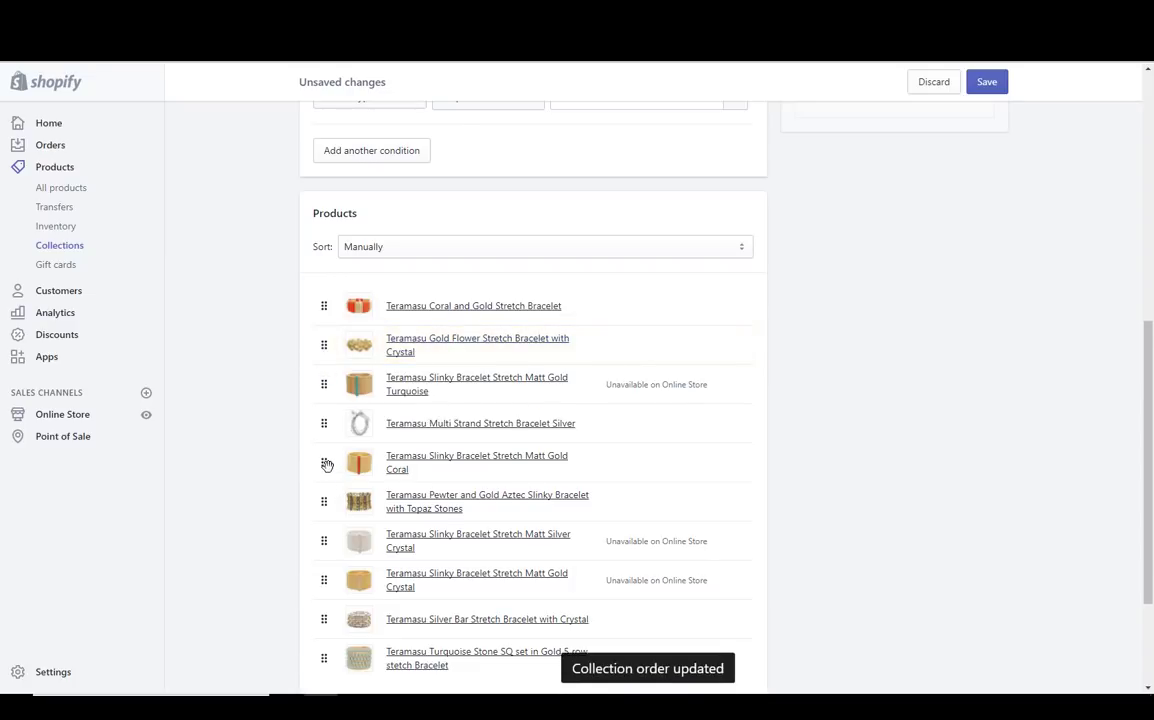
left_click_drag(327, 465, 324, 305)
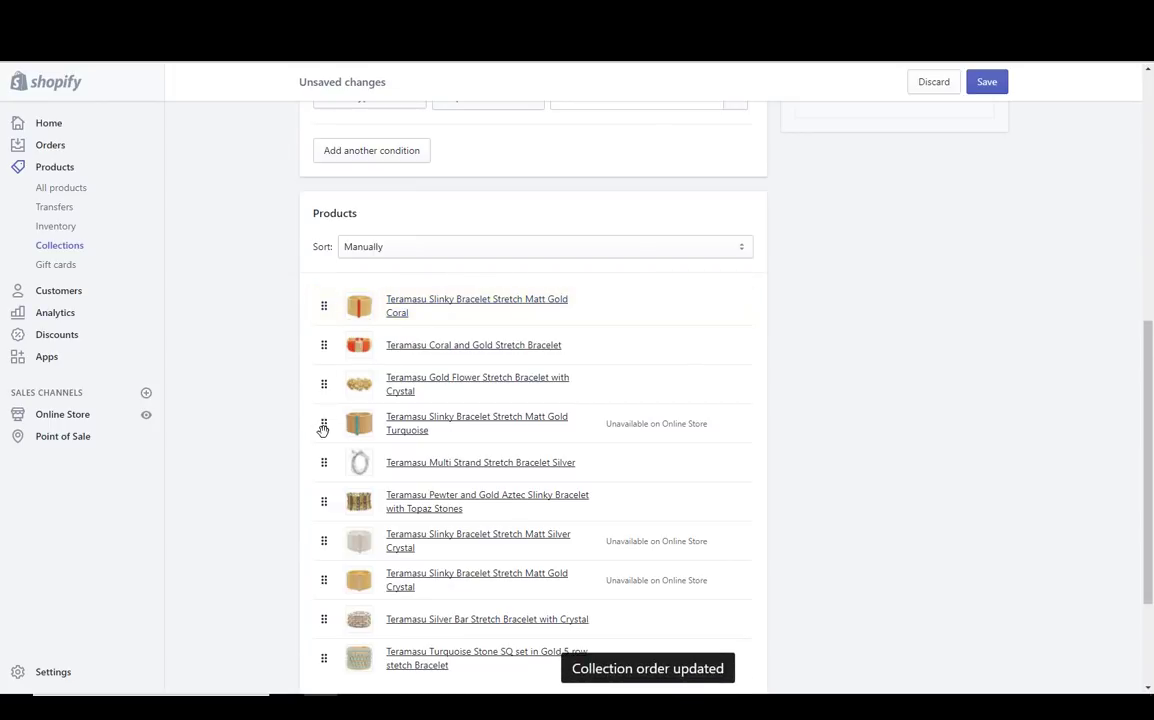
left_click_drag(323, 428, 317, 347)
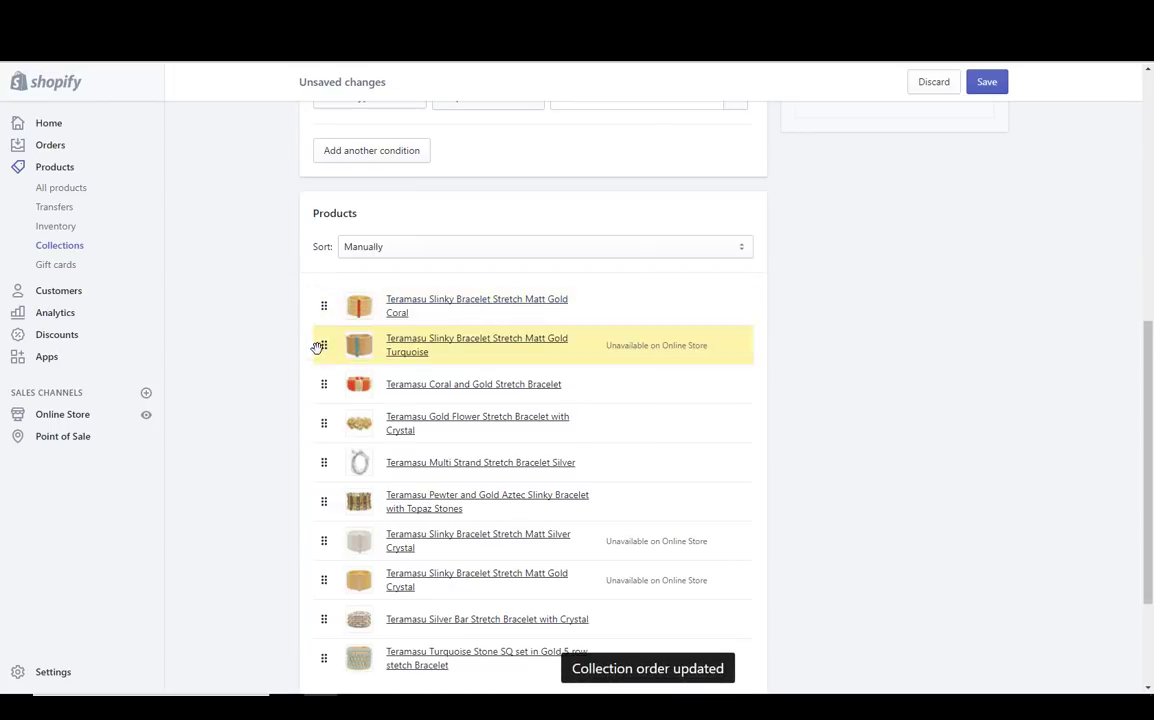
left_click_drag(321, 582, 325, 385)
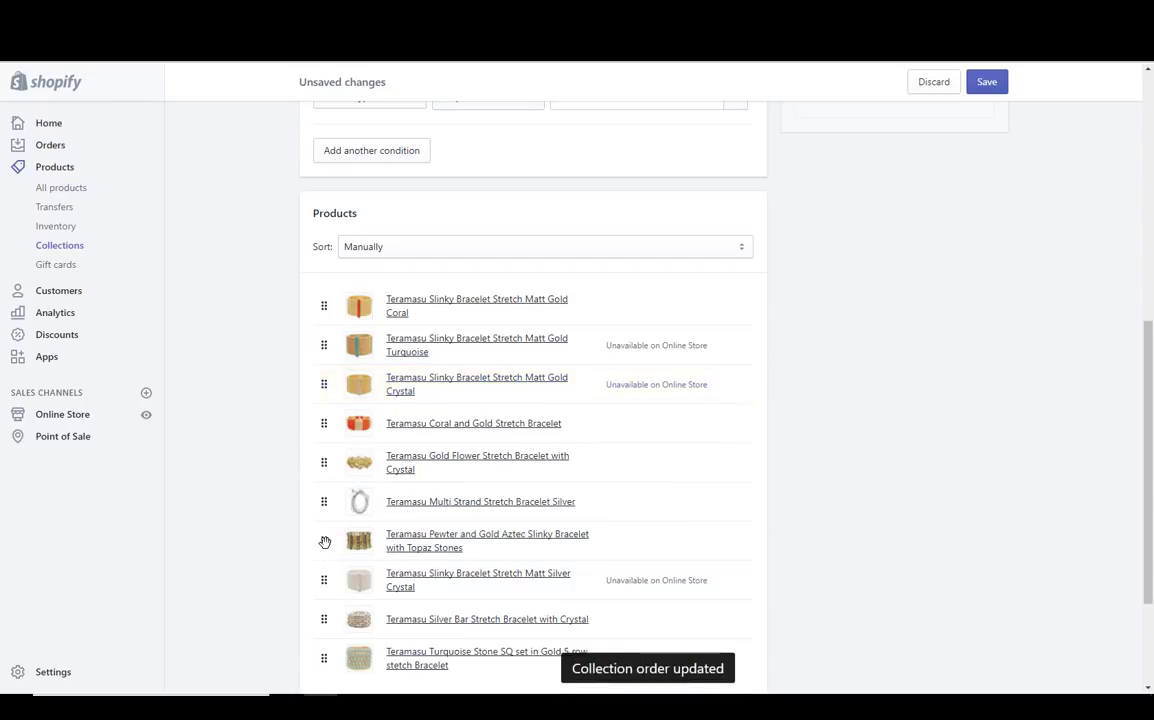
left_click_drag(325, 582, 321, 388)
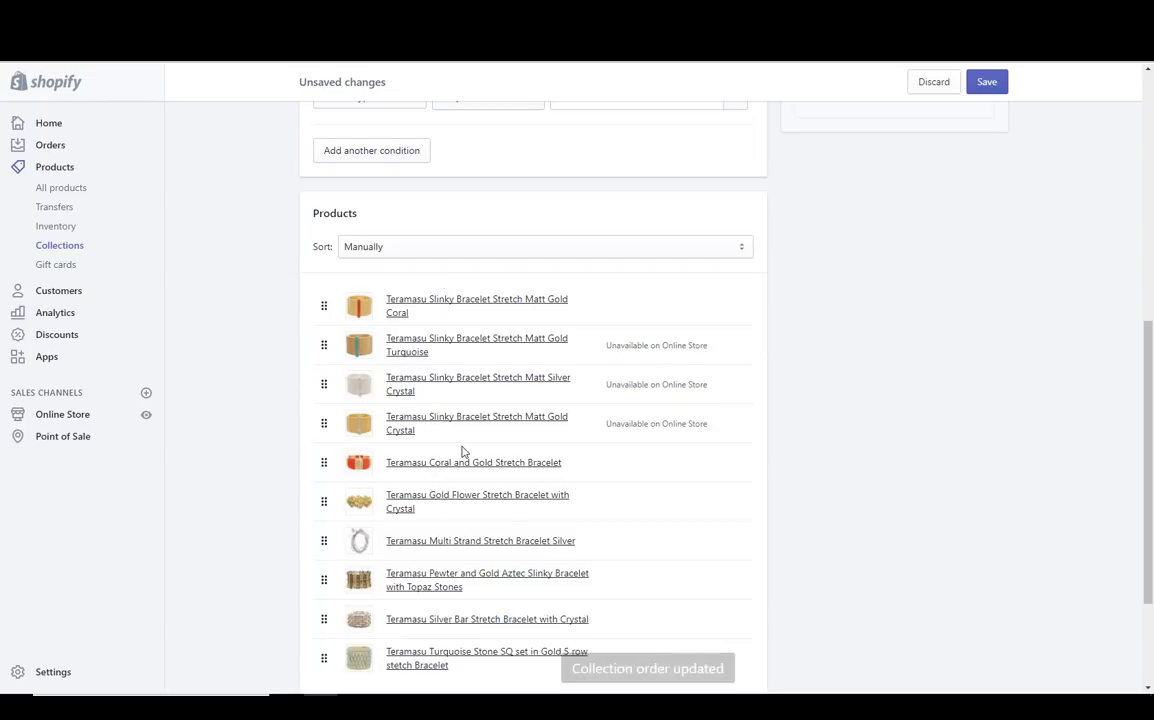
left_click(995, 83)
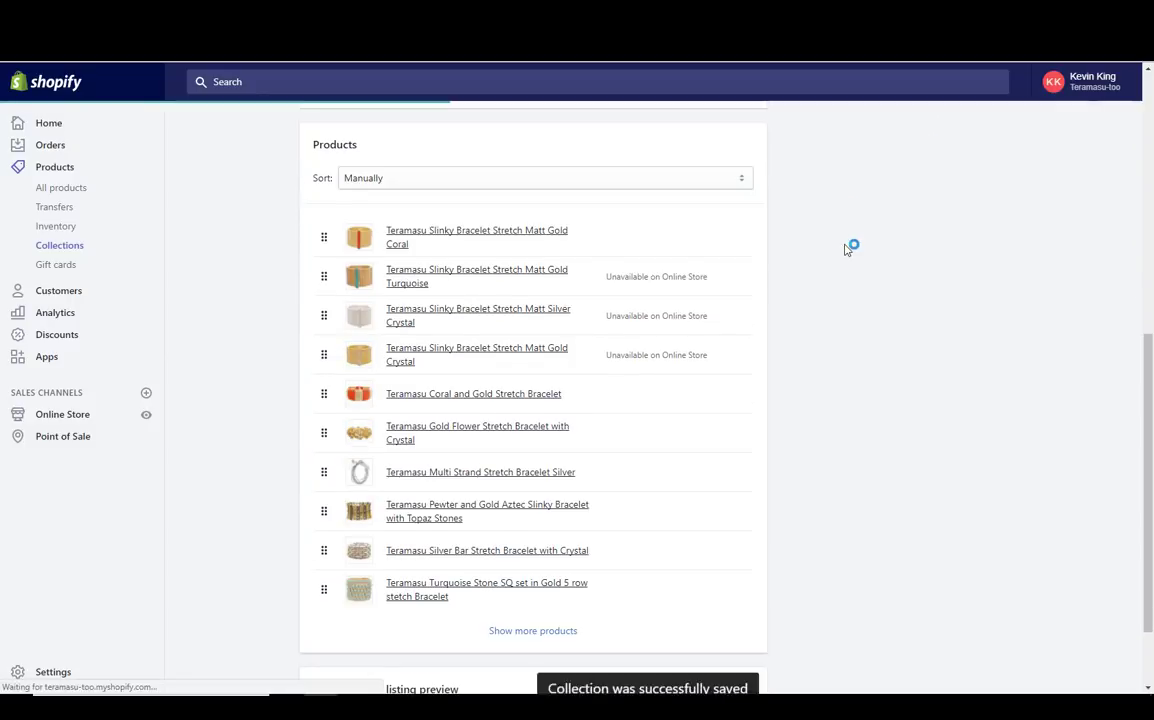
- Return to the list of all collections and view the online store's home page to examine its Featured Collection section
scroll(845, 248, "up", 5)
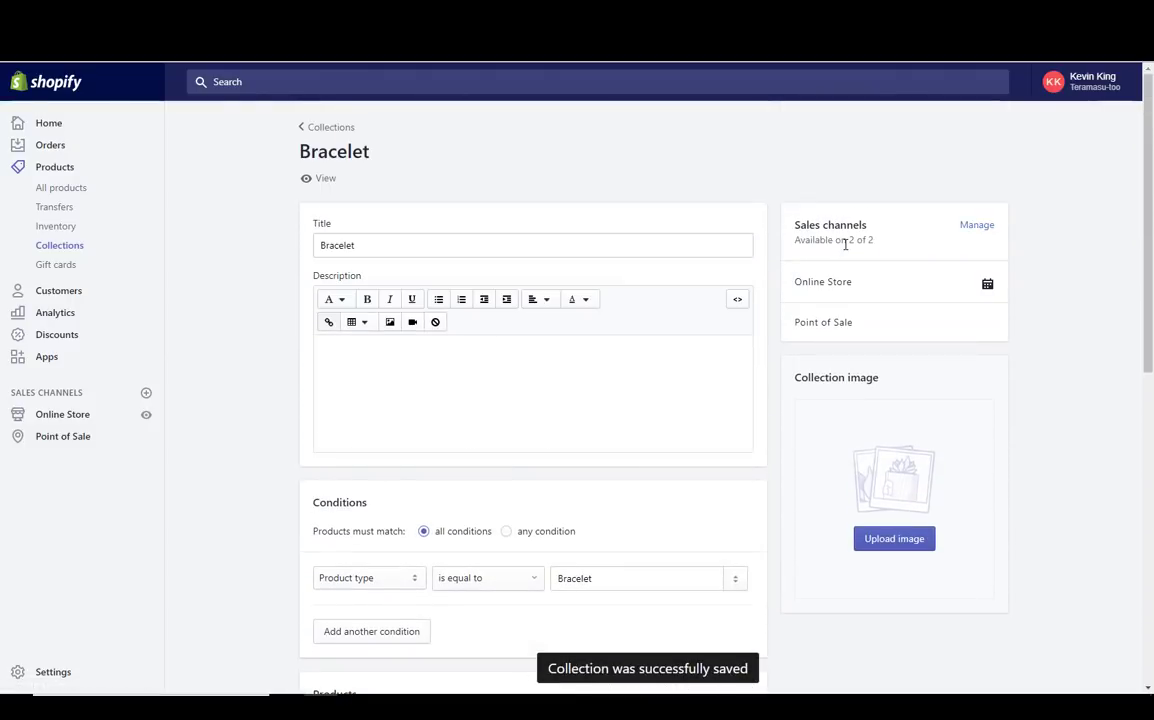
left_click(48, 250)
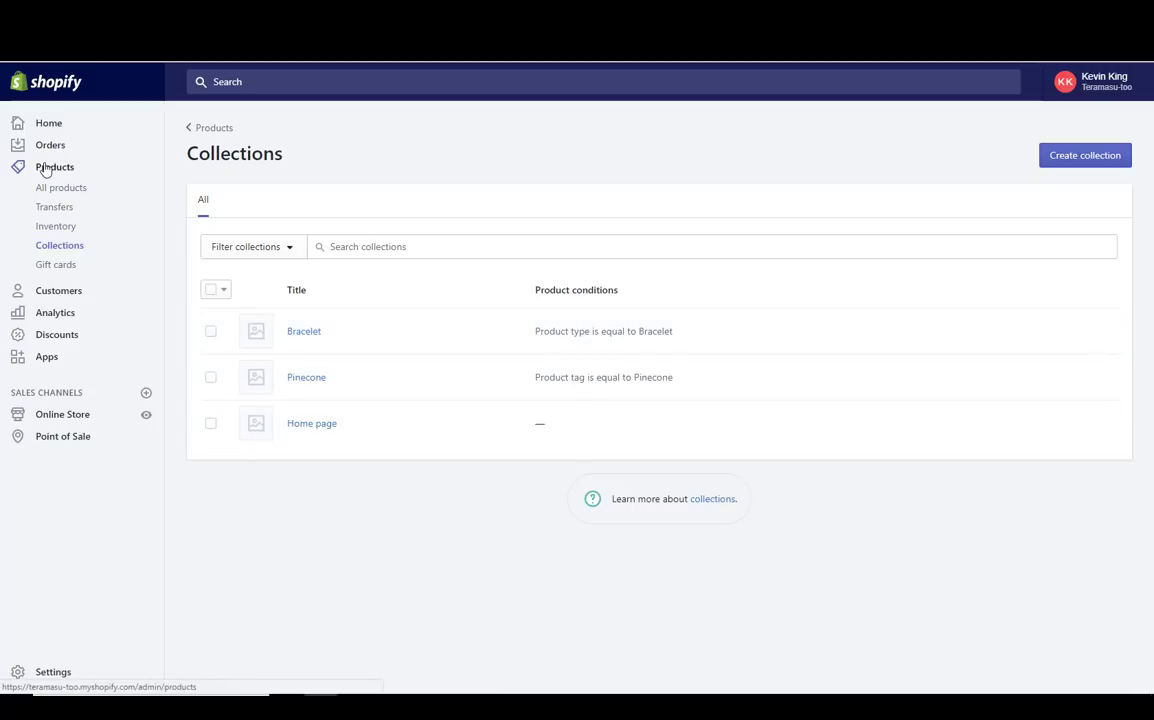
left_click(145, 419)
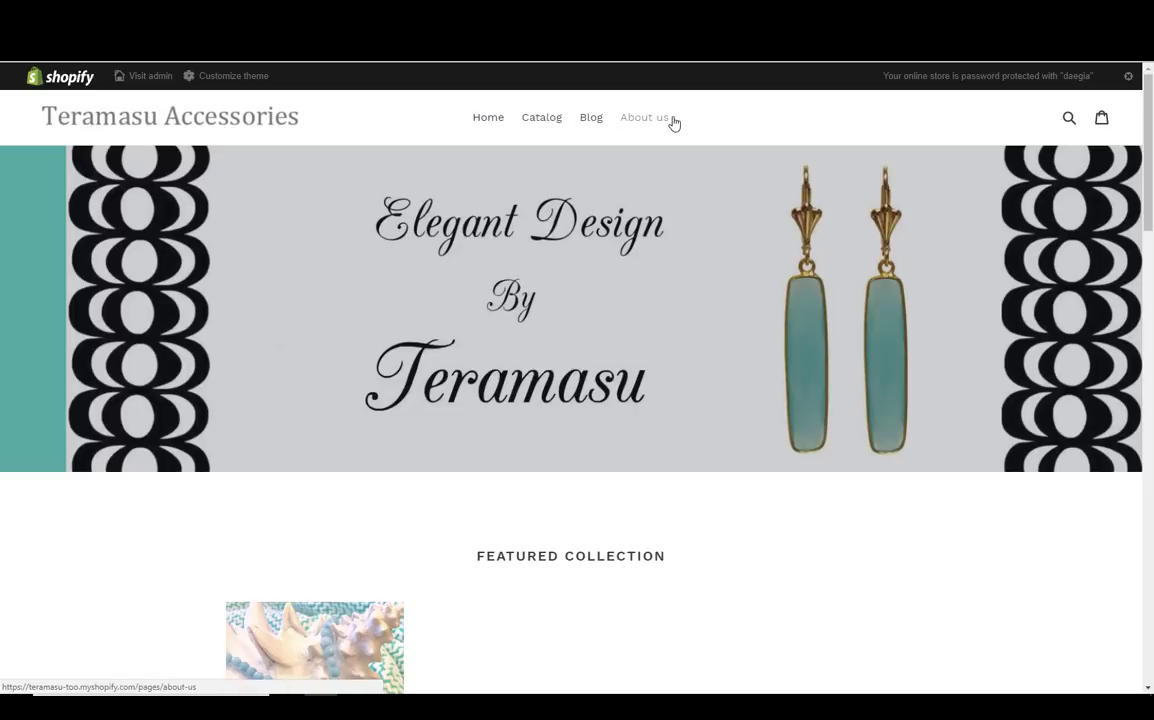
scroll(670, 121, "down", 3)
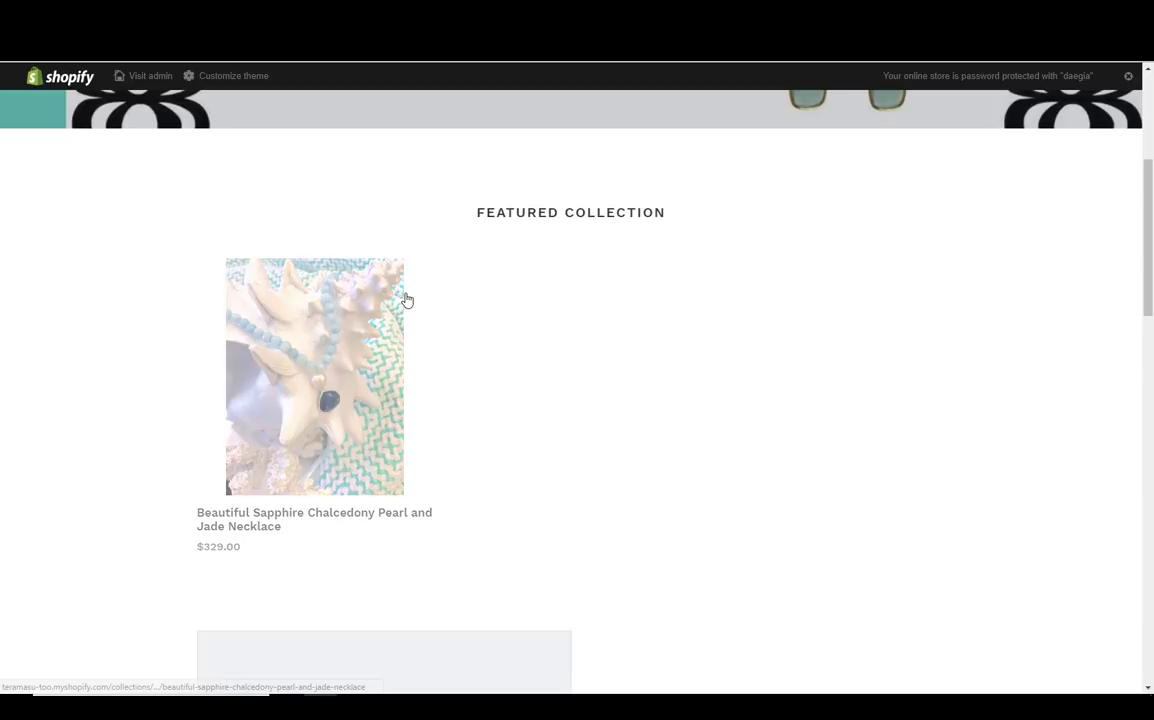
scroll(404, 299, "up", 1)
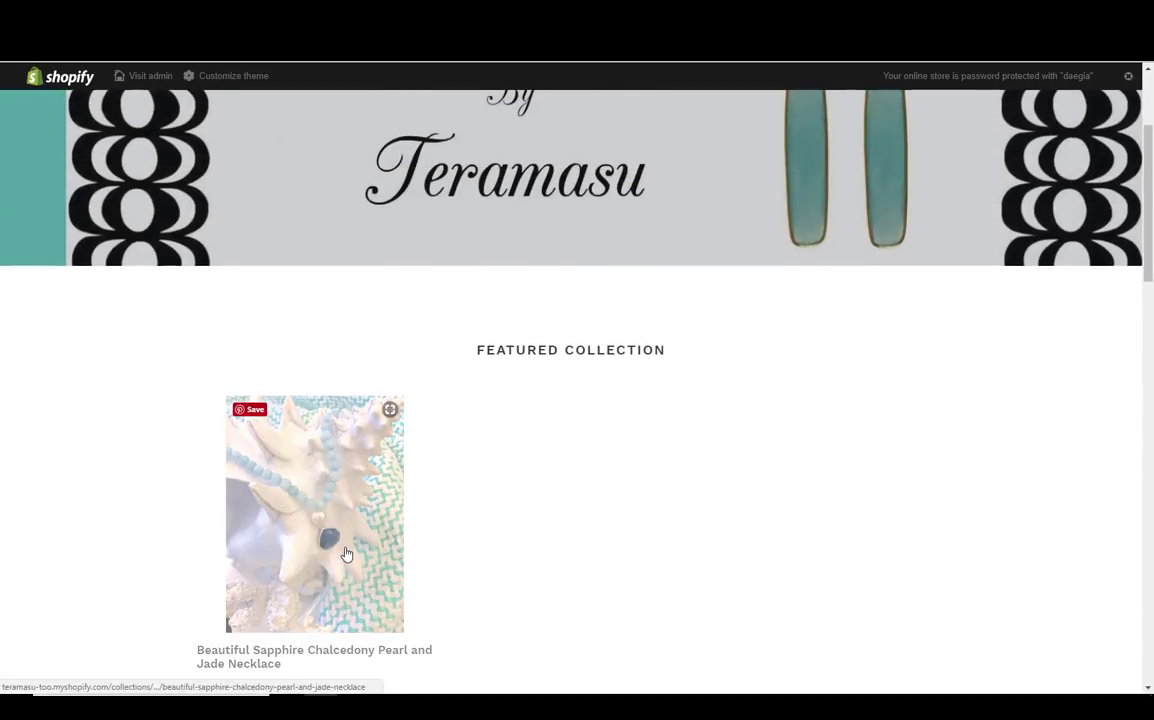
scroll(344, 550, "up", 1)
scroll(346, 553, "down", 1)
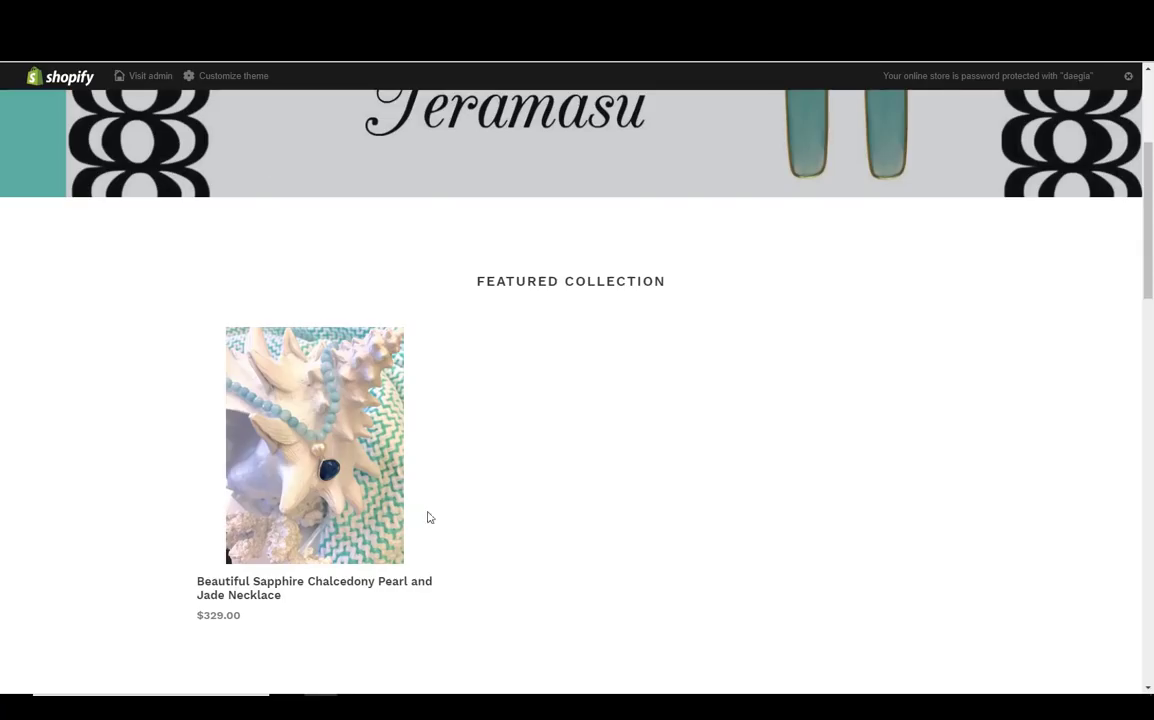
scroll(430, 517, "up", 3)
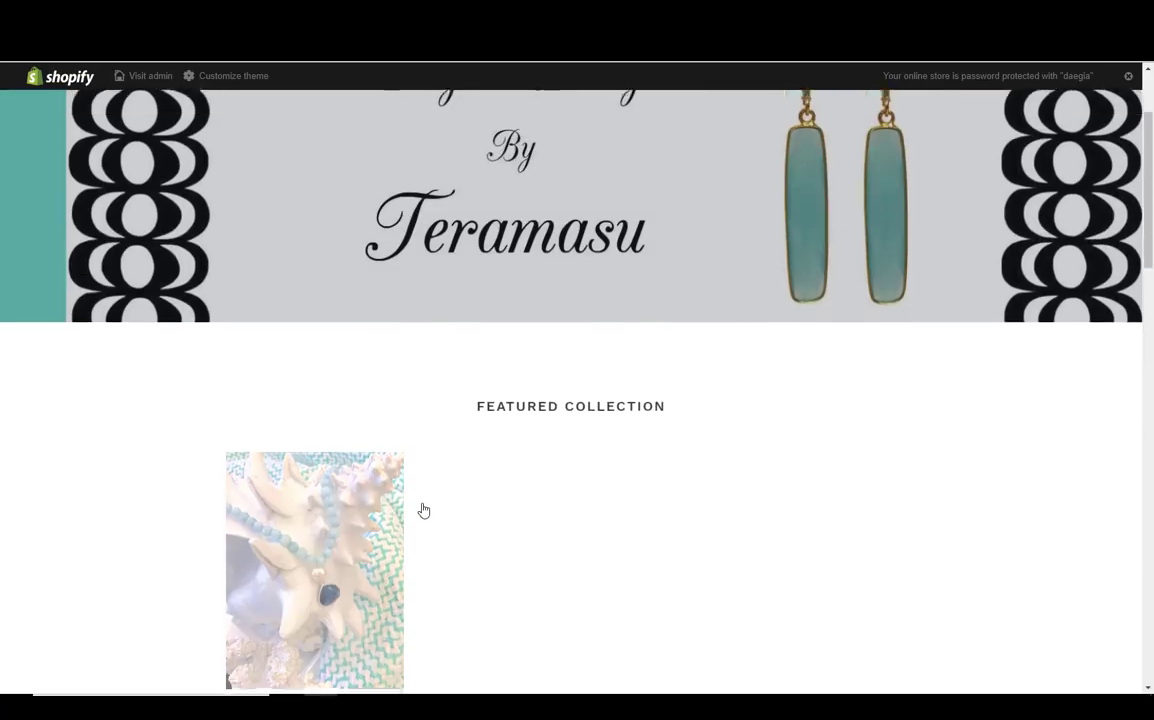
scroll(522, 352, "down", 3)
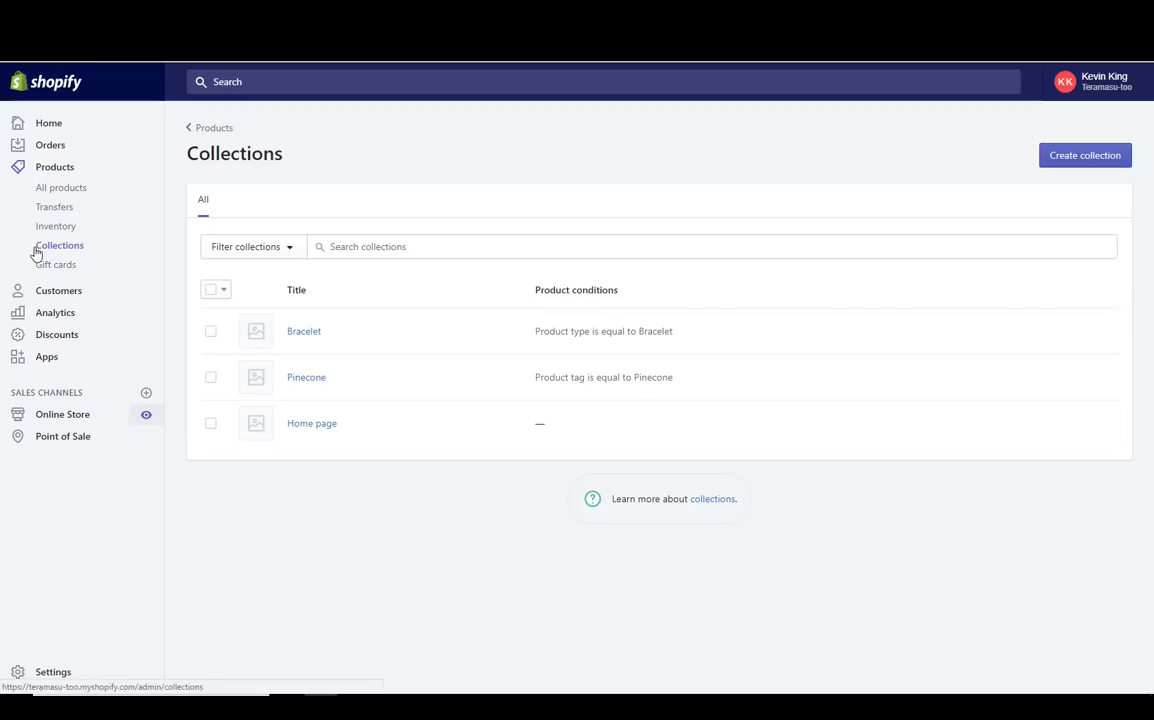
- Start customizing the current Debut theme of the online store and open the Featured collection section's settings
left_click(53, 418)
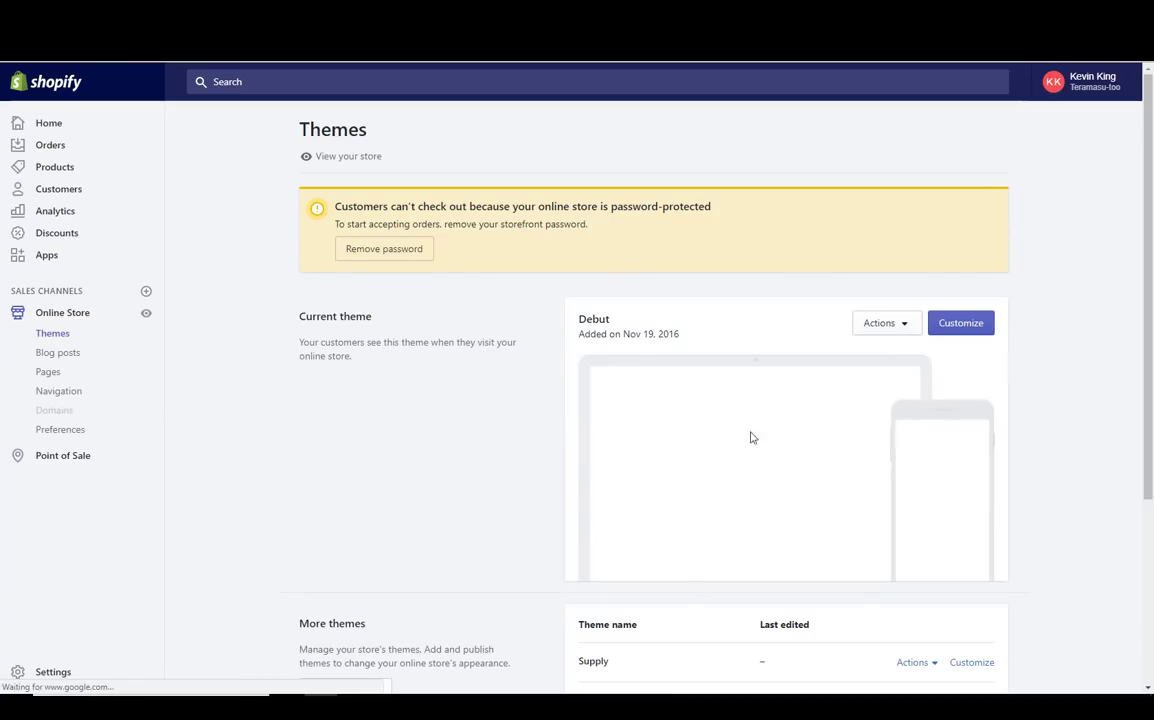
left_click(958, 325)
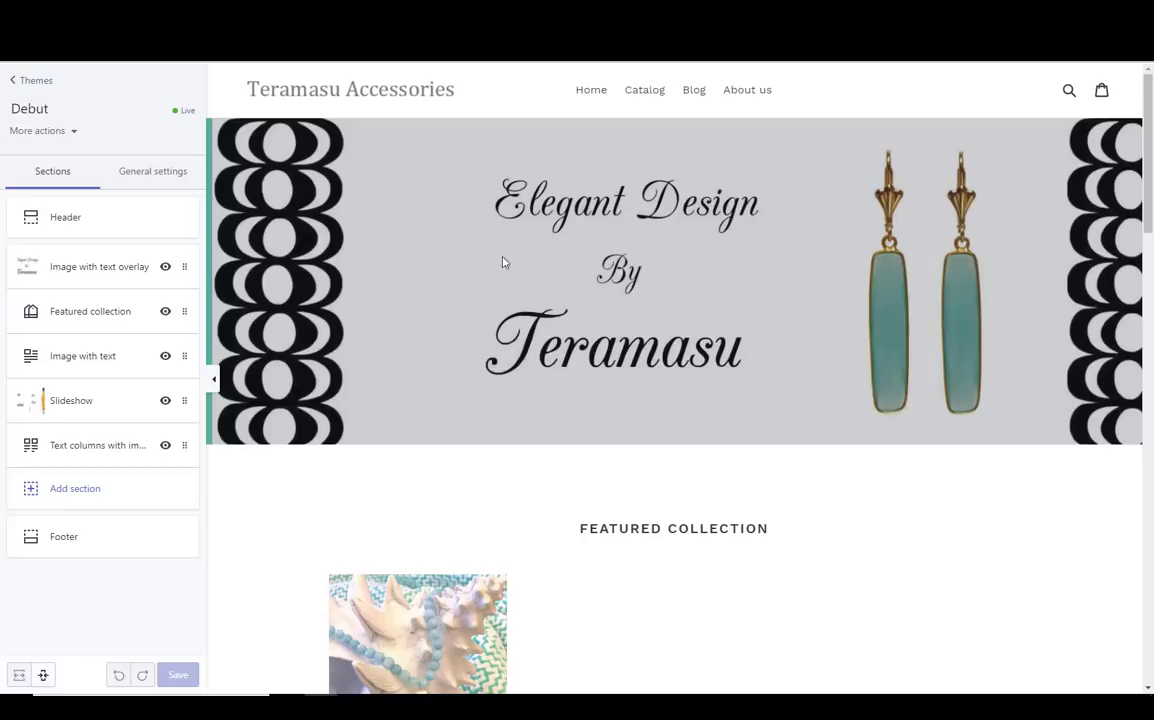
left_click(84, 322)
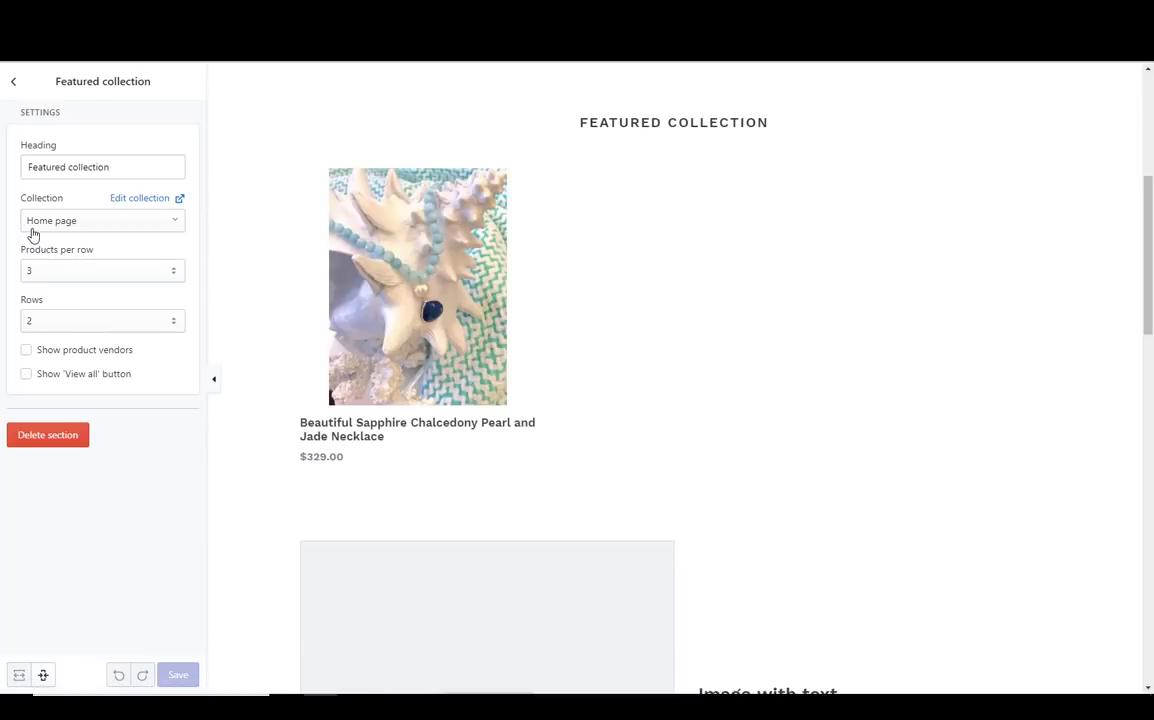
- Set the Featured collection section to show the Bracelet collection, check the page preview and save the theme
left_click(87, 221)
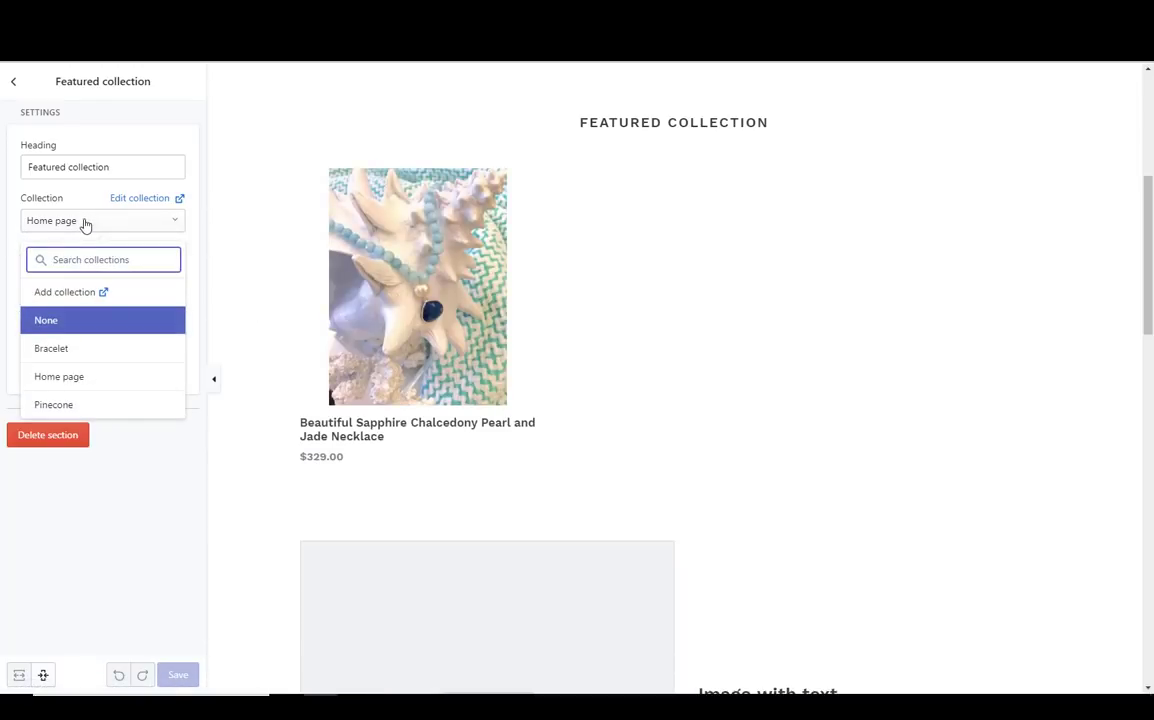
left_click(62, 352)
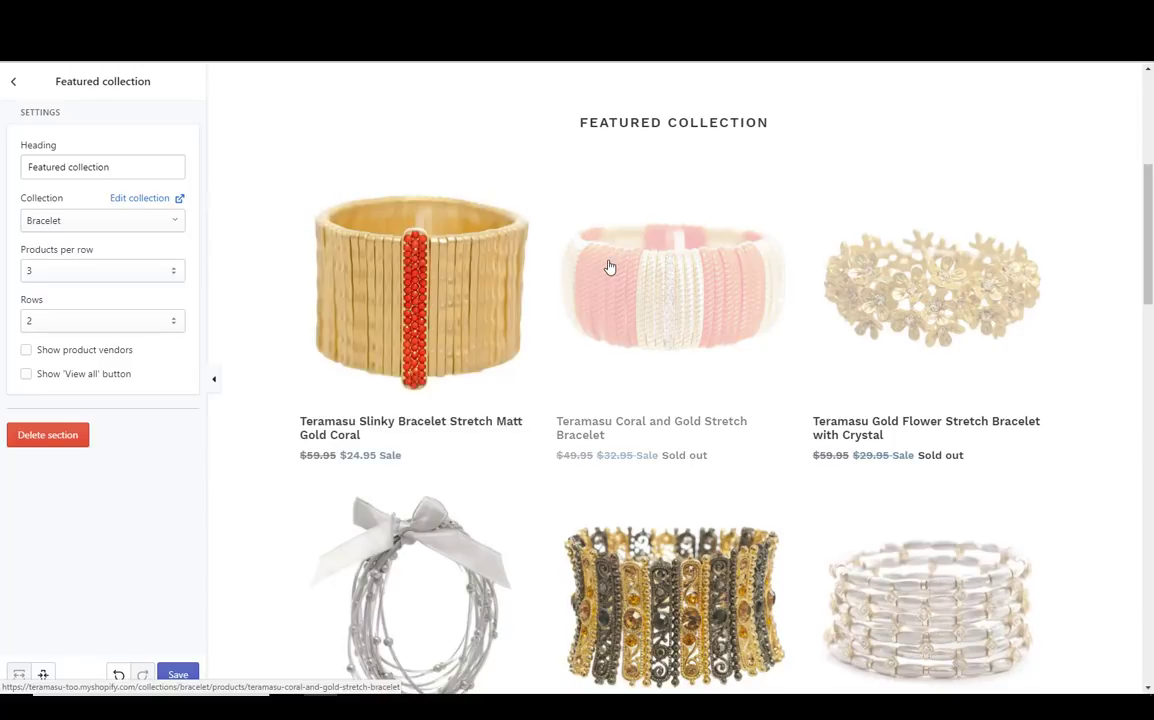
scroll(608, 266, "down", 3)
scroll(610, 267, "up", 1)
scroll(608, 266, "up", 6)
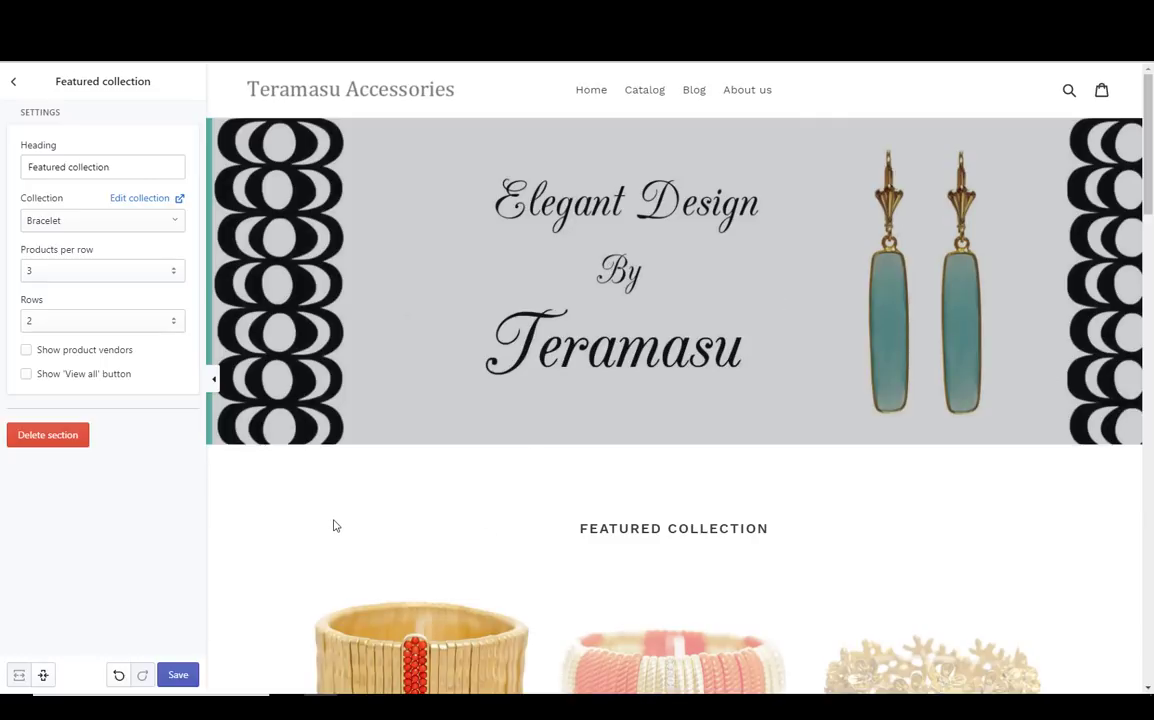
left_click(176, 677)
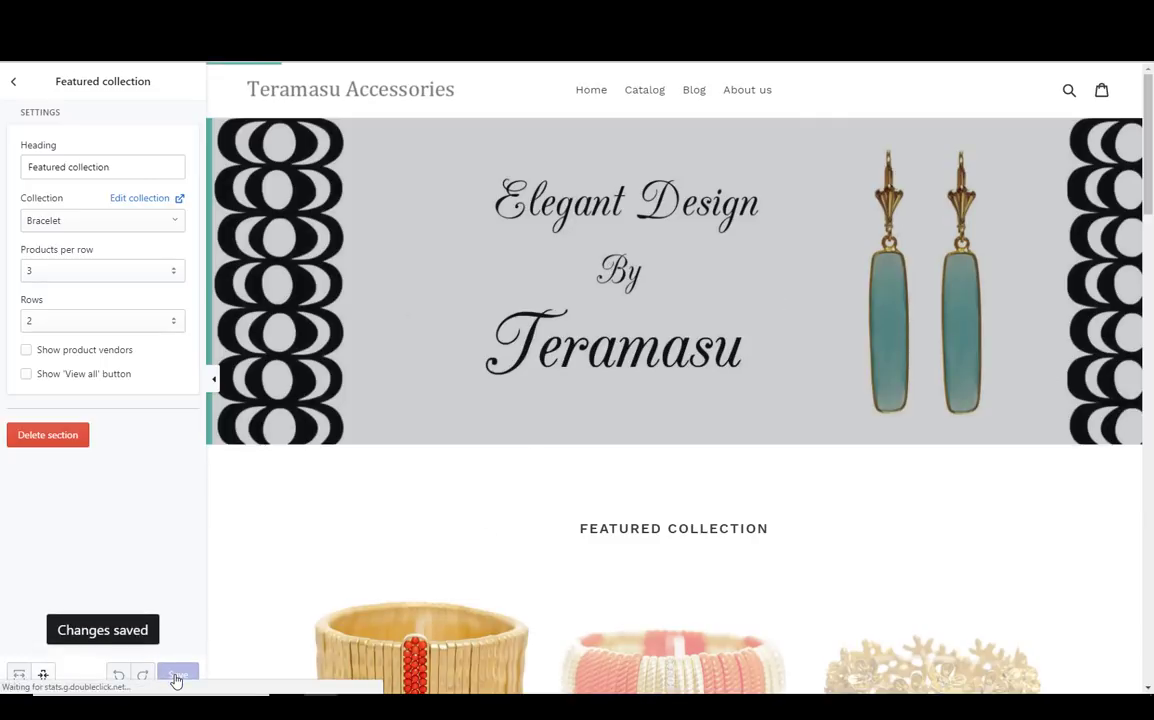
- Set the Featured collection section to 1 row, save the theme and check the section in the page preview
scroll(232, 424, "down", 4)
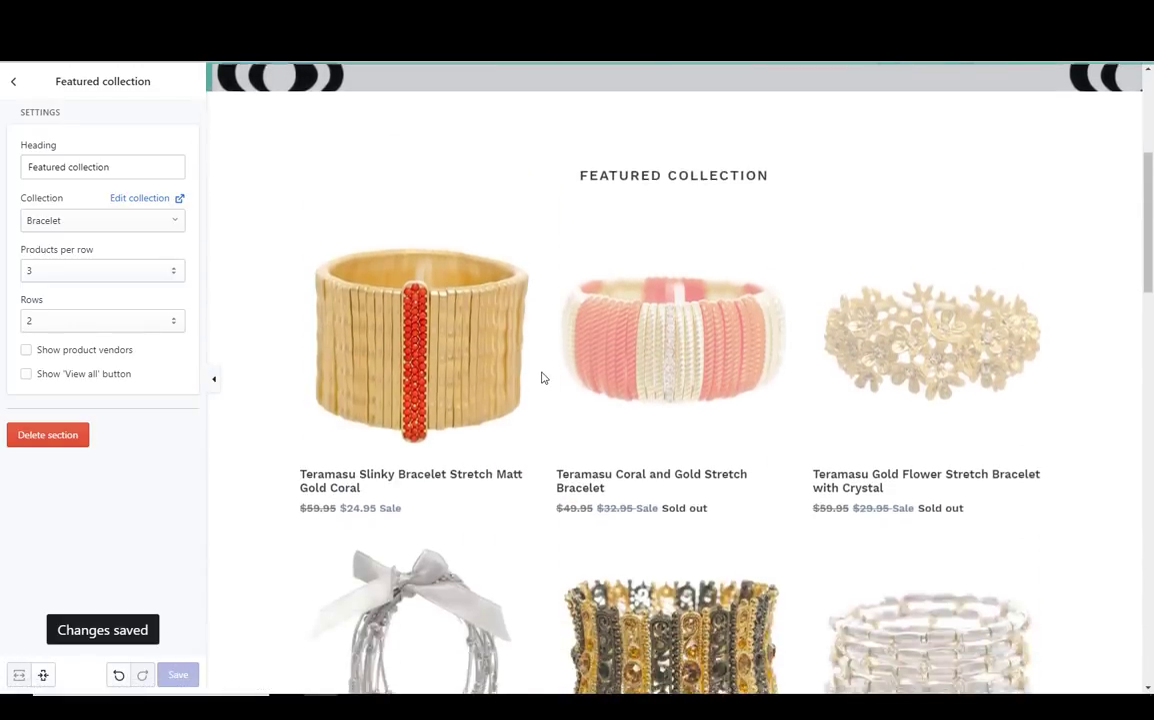
scroll(541, 377, "up", 3)
left_click(144, 322)
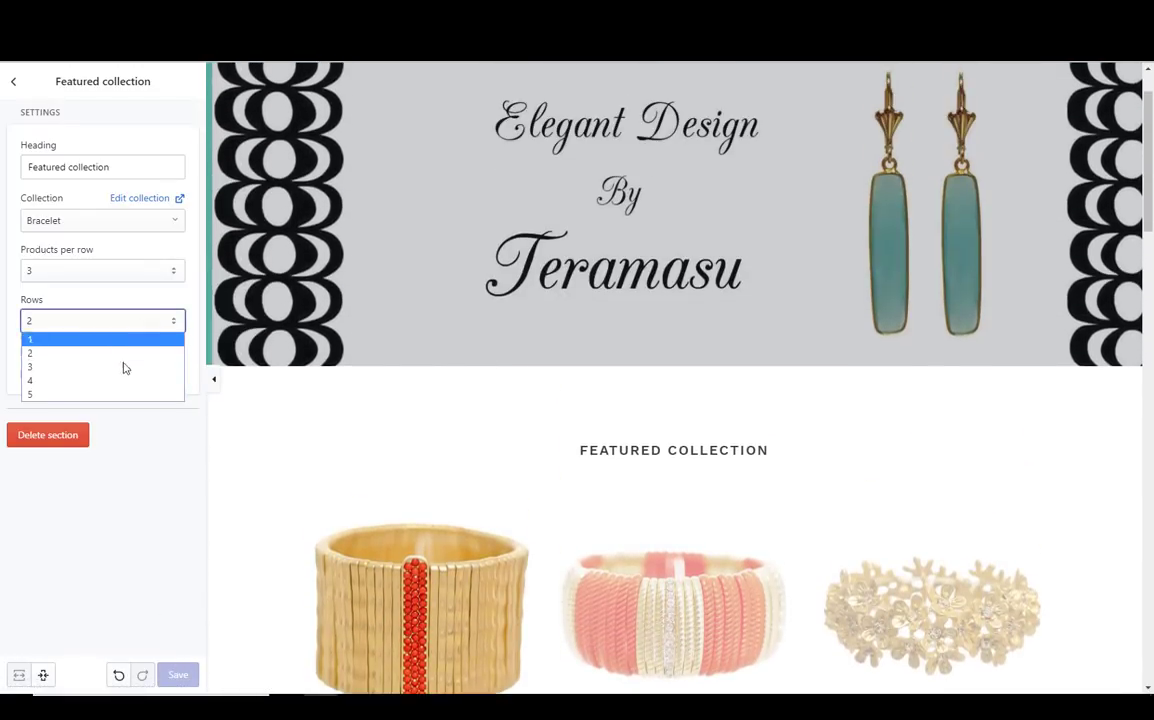
left_click(126, 340)
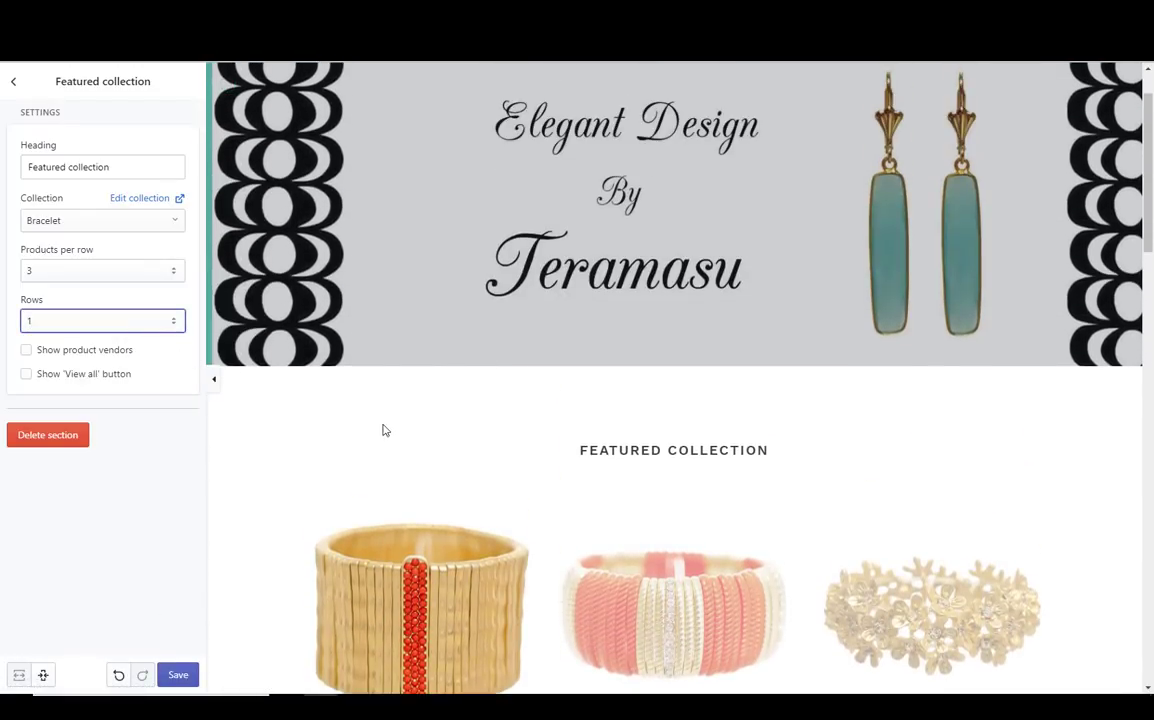
left_click(178, 676)
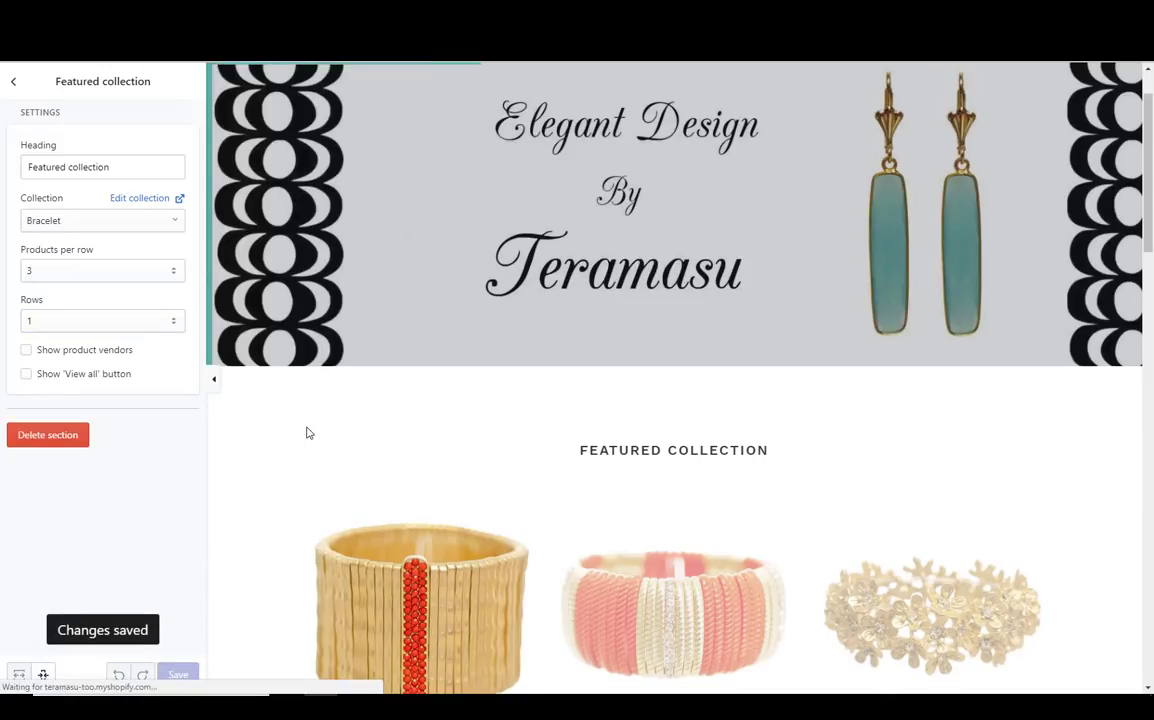
scroll(309, 432, "down", 2)
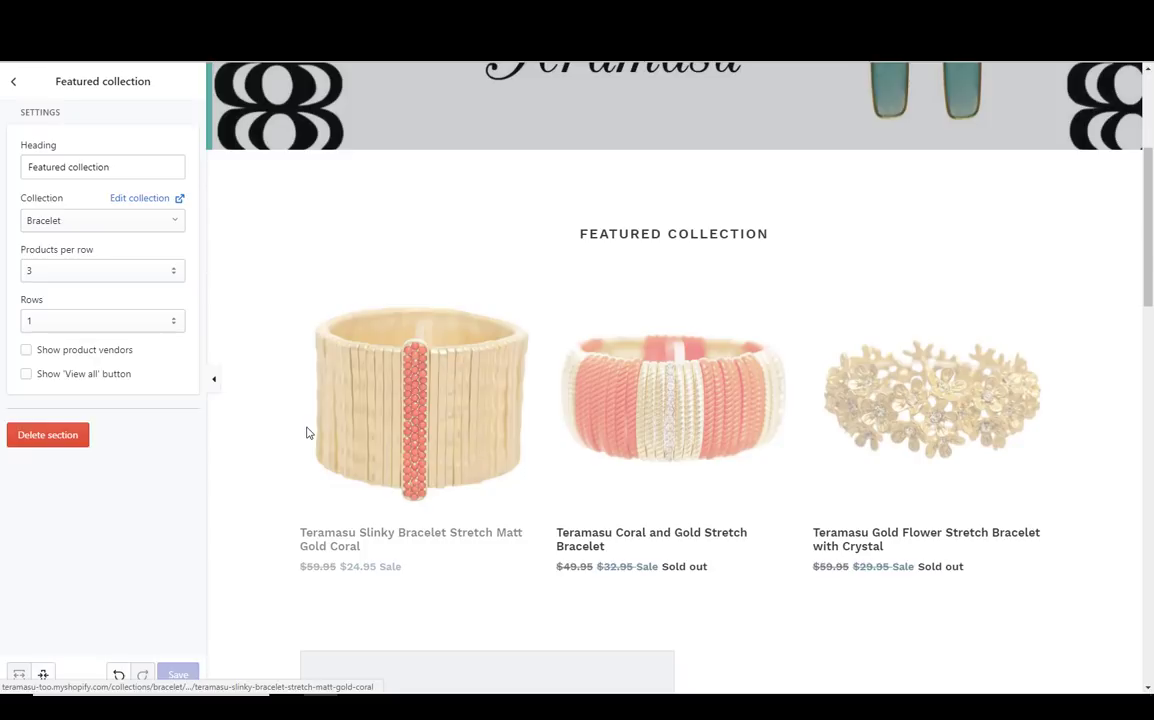
scroll(309, 432, "up", 3)
scroll(589, 419, "down", 2)
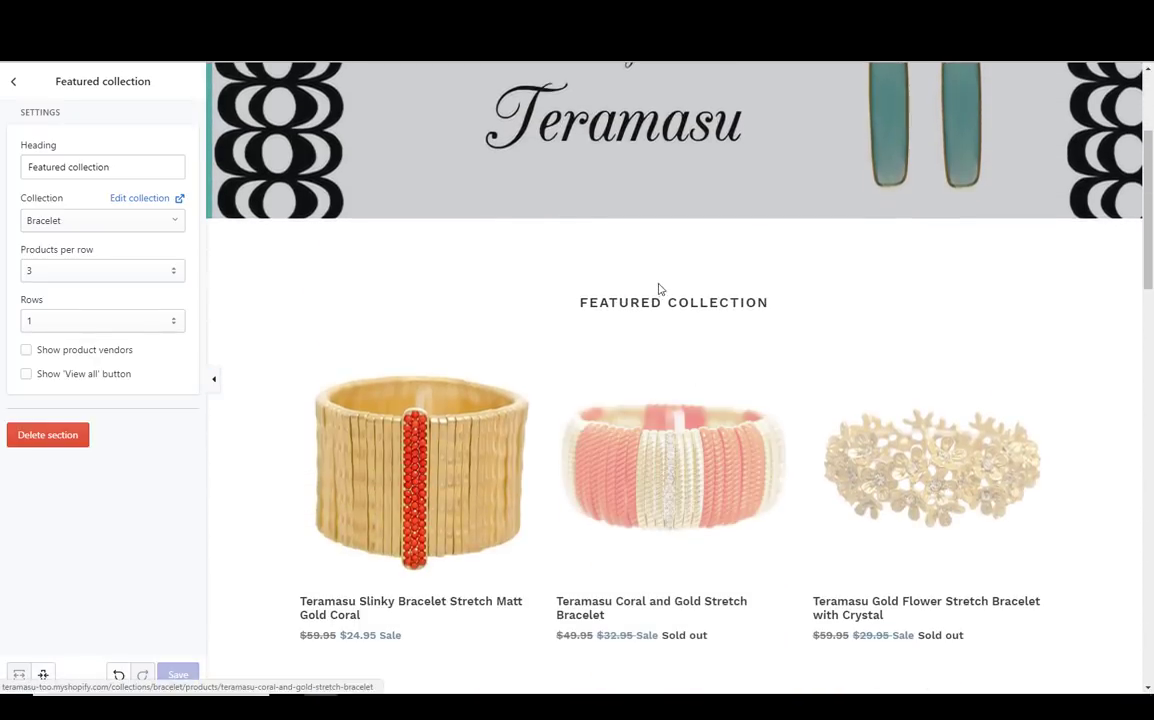
scroll(654, 305, "down", 4)
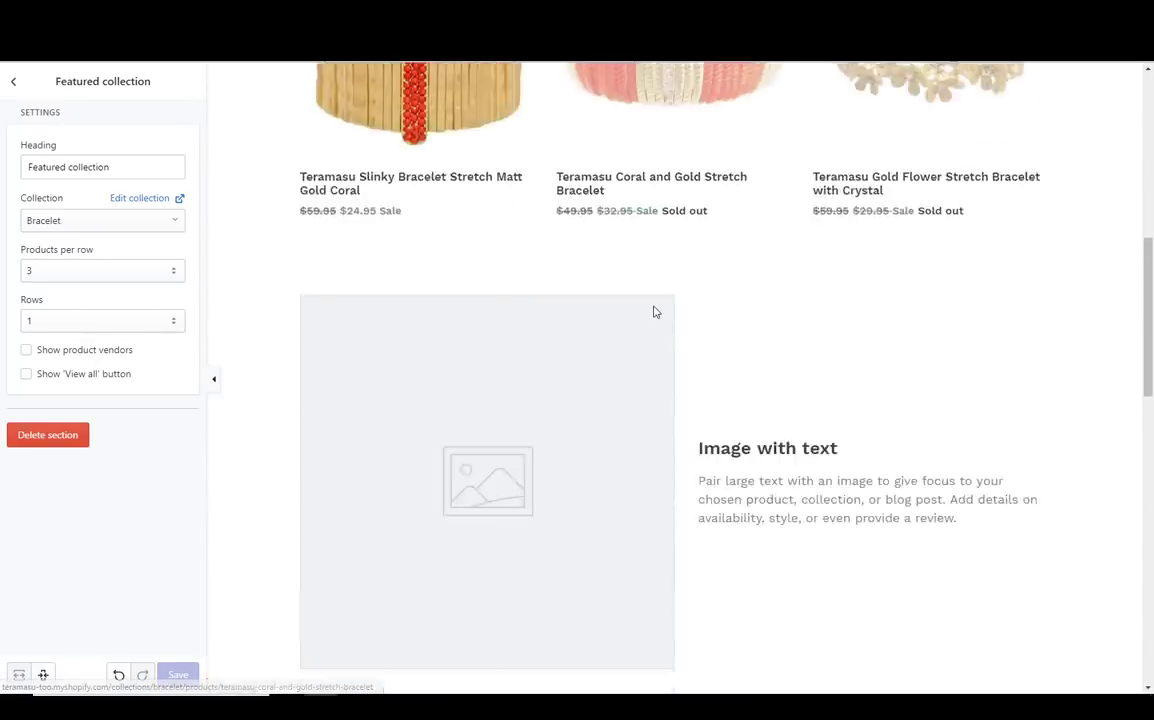
scroll(654, 312, "up", 5)
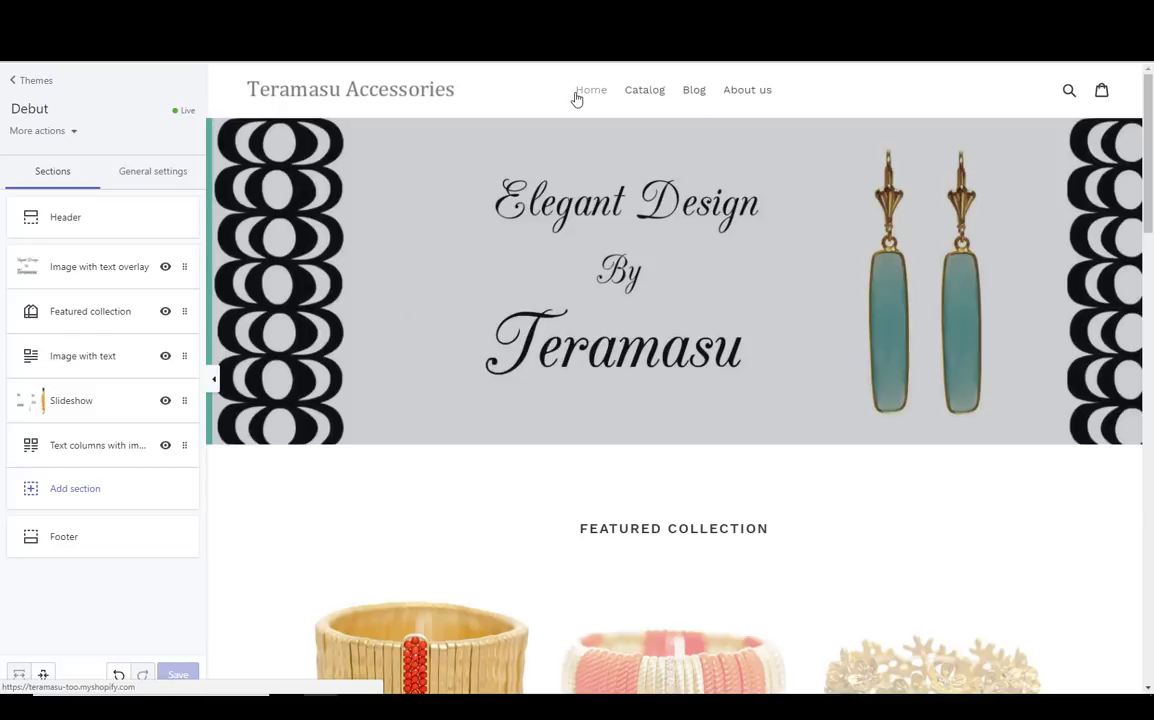
- Leave the theme editor and open the Main menu in the online store's navigation settings
left_click(27, 89)
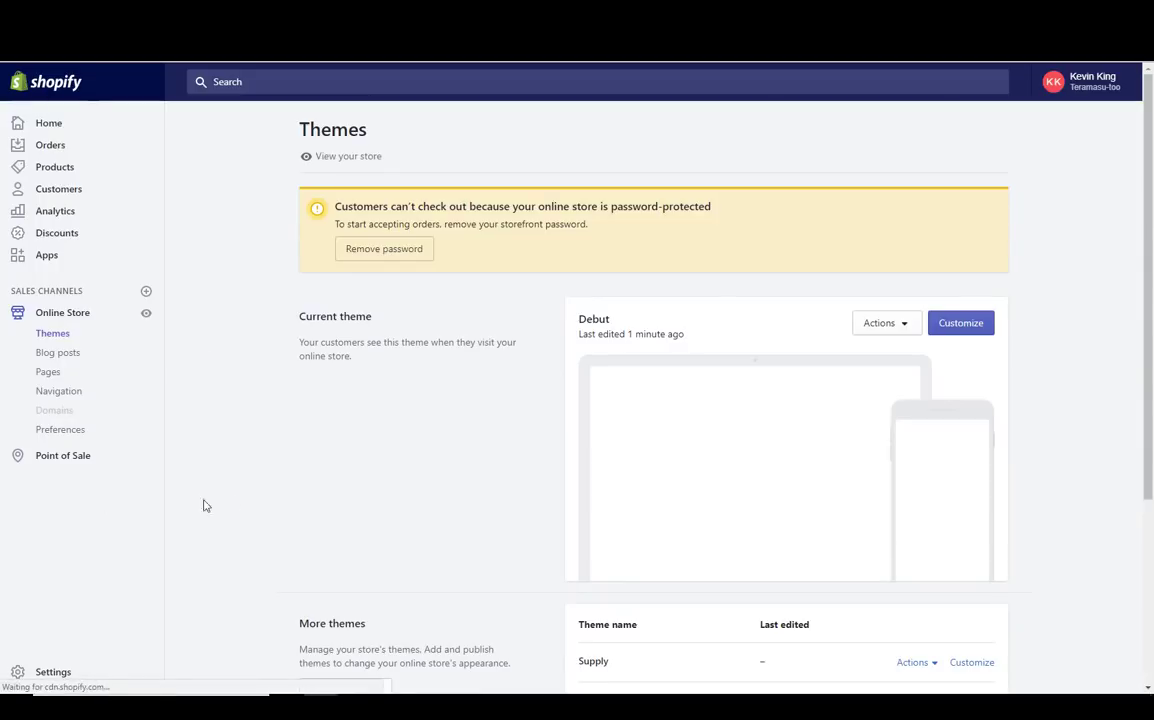
left_click(58, 391)
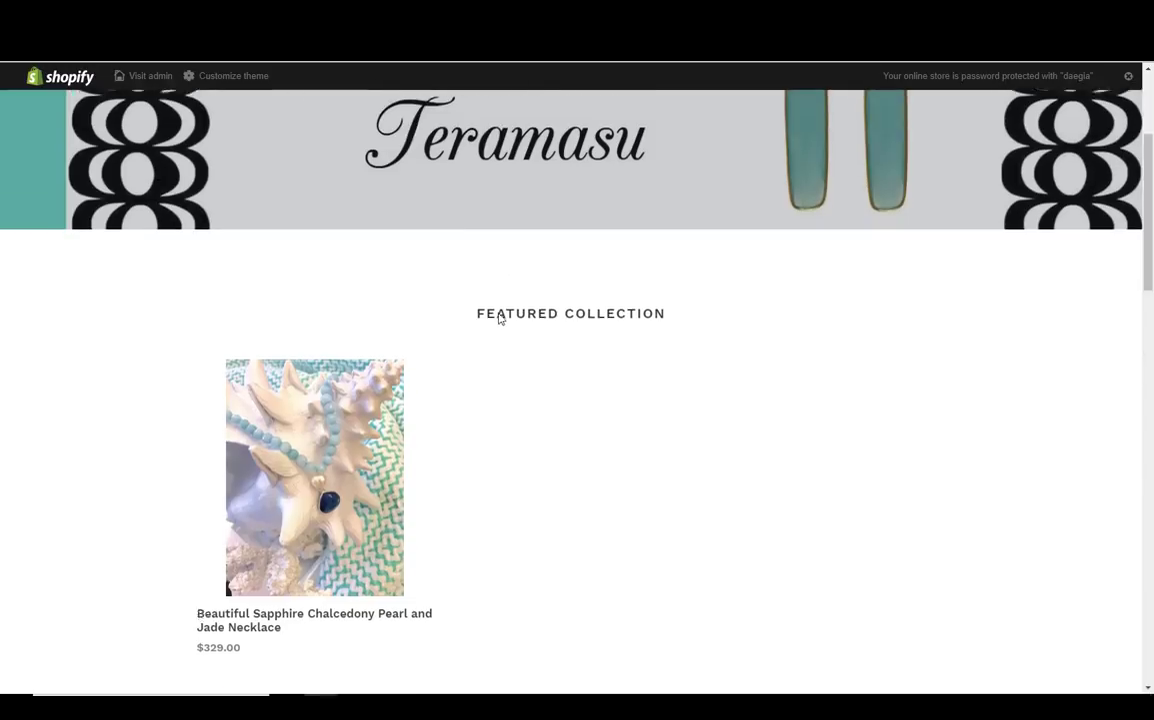
scroll(499, 318, "up", 3)
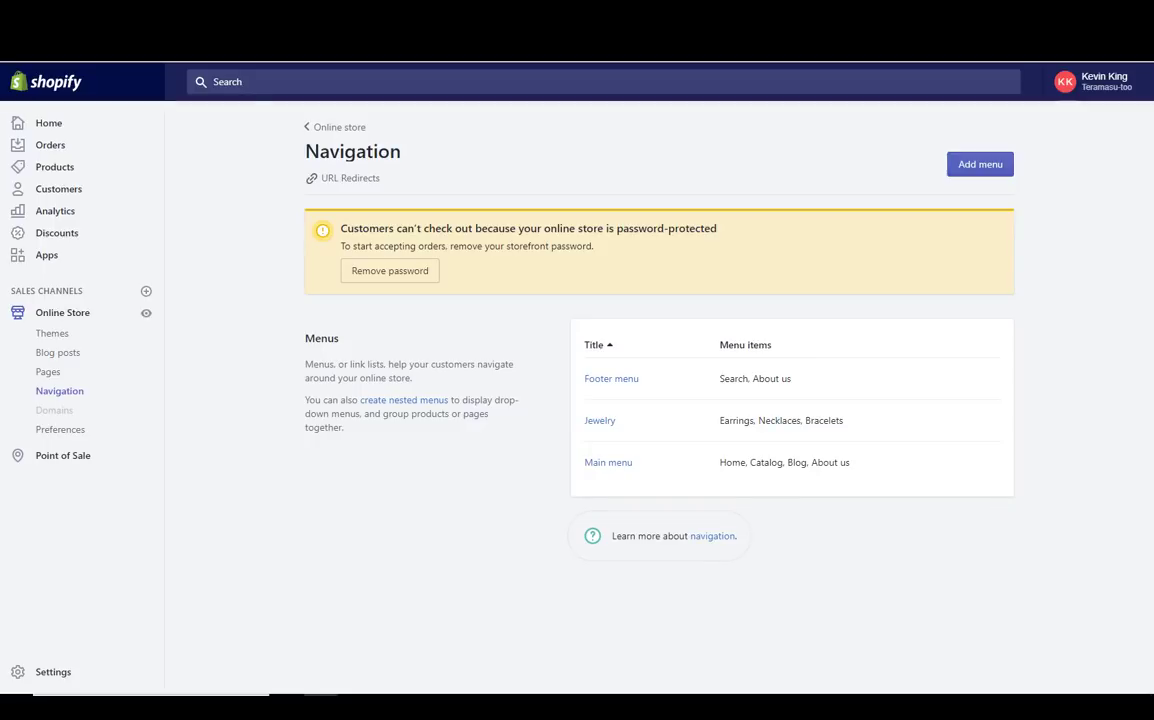
left_click(605, 465)
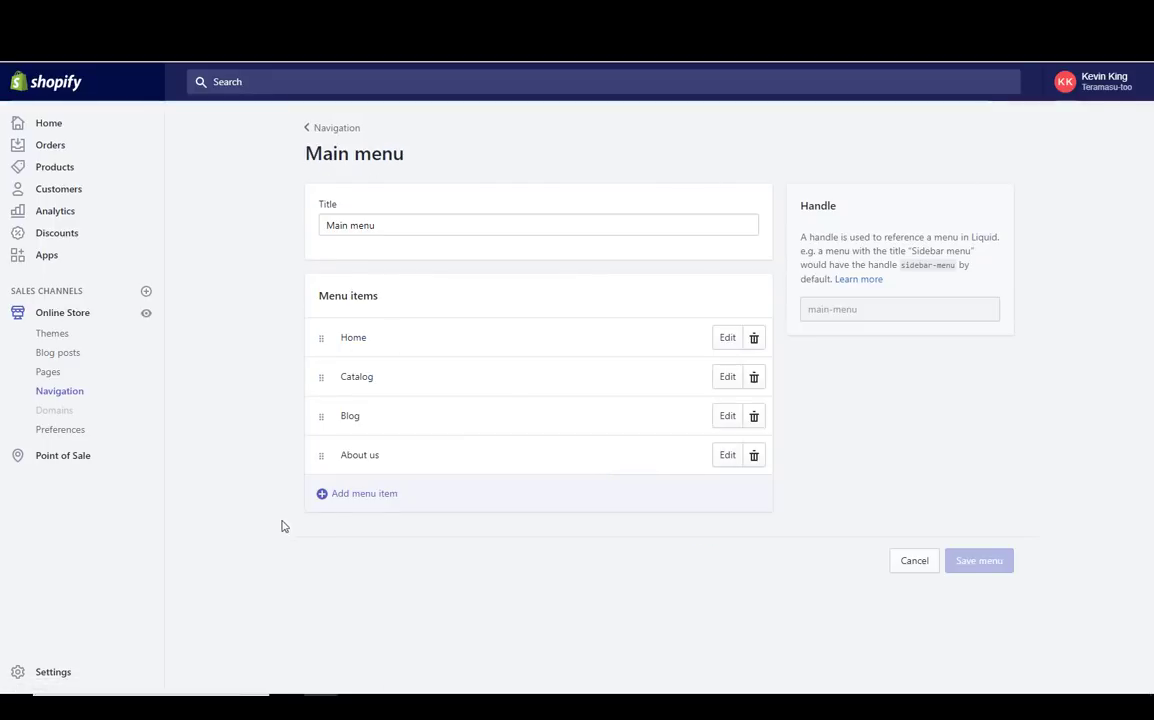
- Add a menu item named Bracelets linked to the Bracelet collection, and save the Main menu
left_click(349, 505)
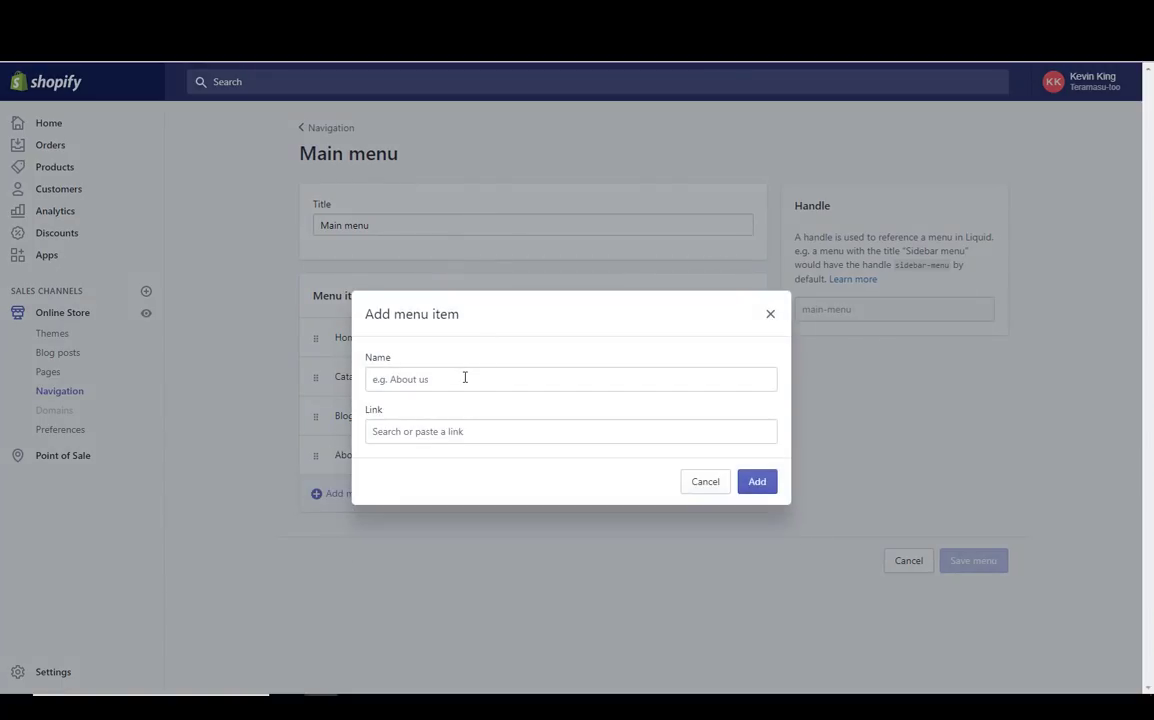
left_click(465, 377)
type("Bra")
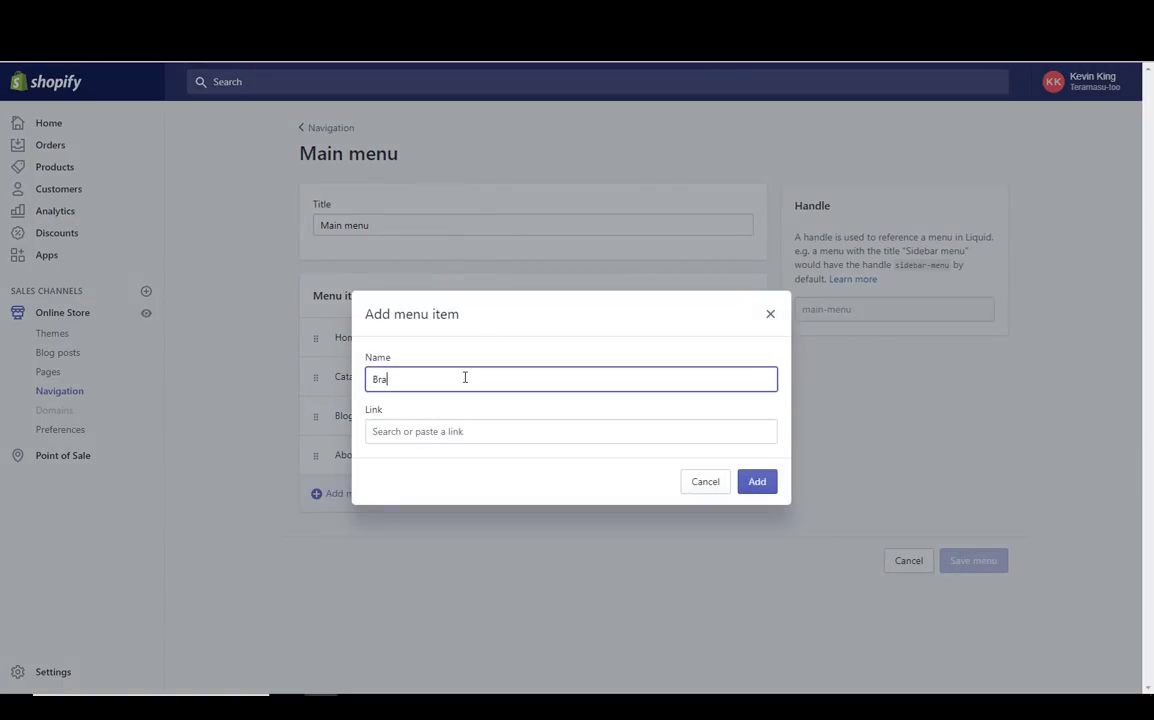
type("celets")
left_click(449, 432)
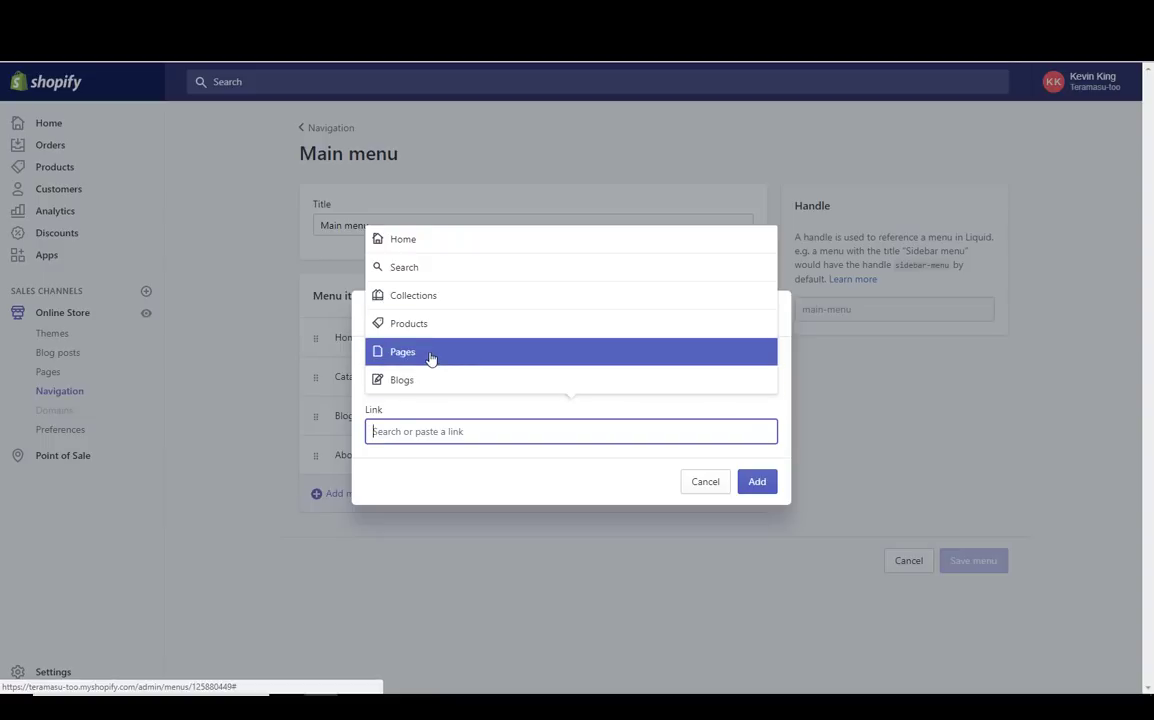
left_click(430, 296)
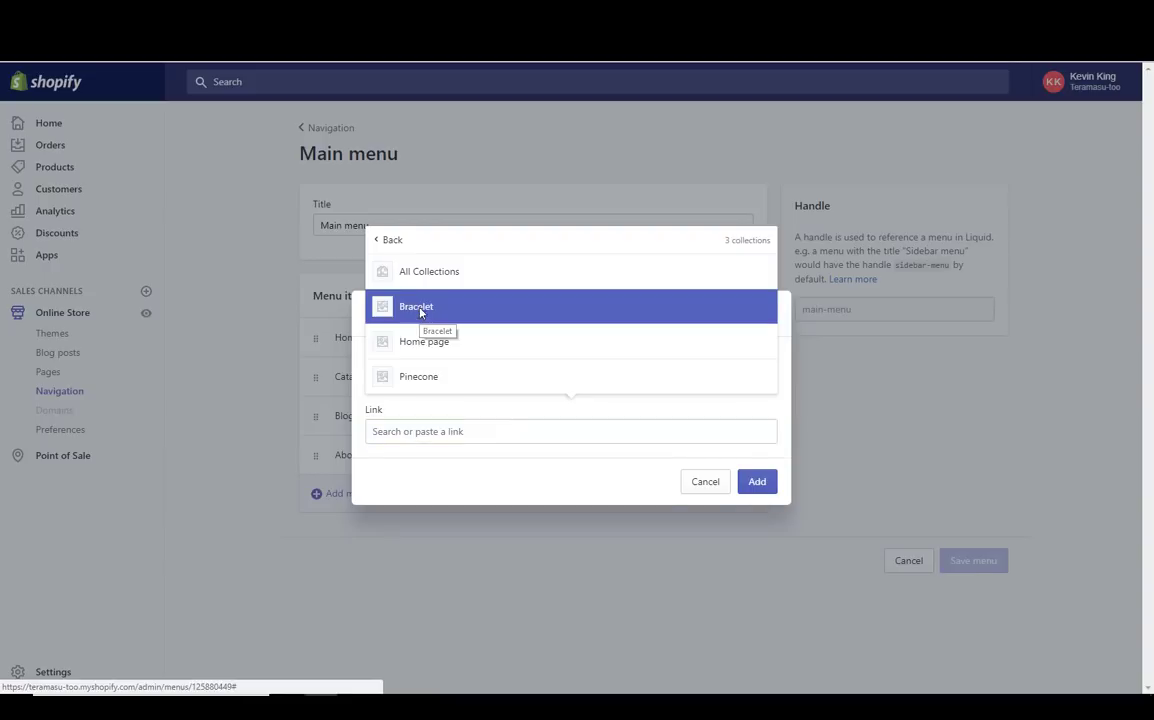
left_click(420, 310)
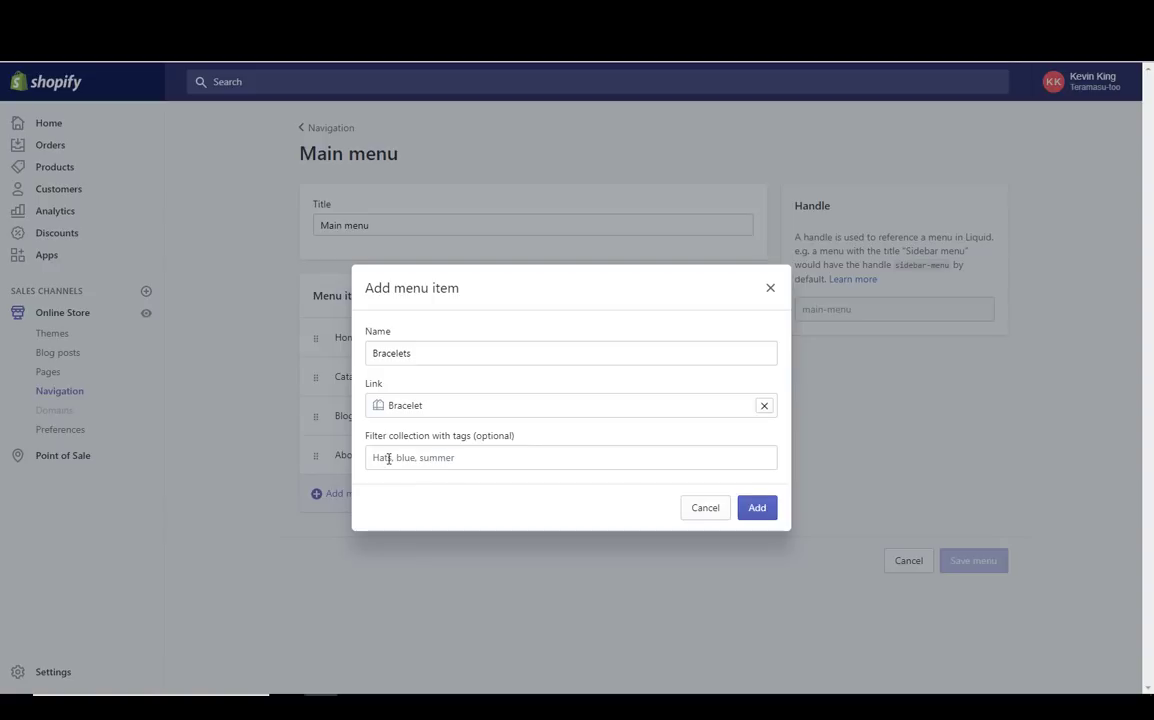
left_click(760, 510)
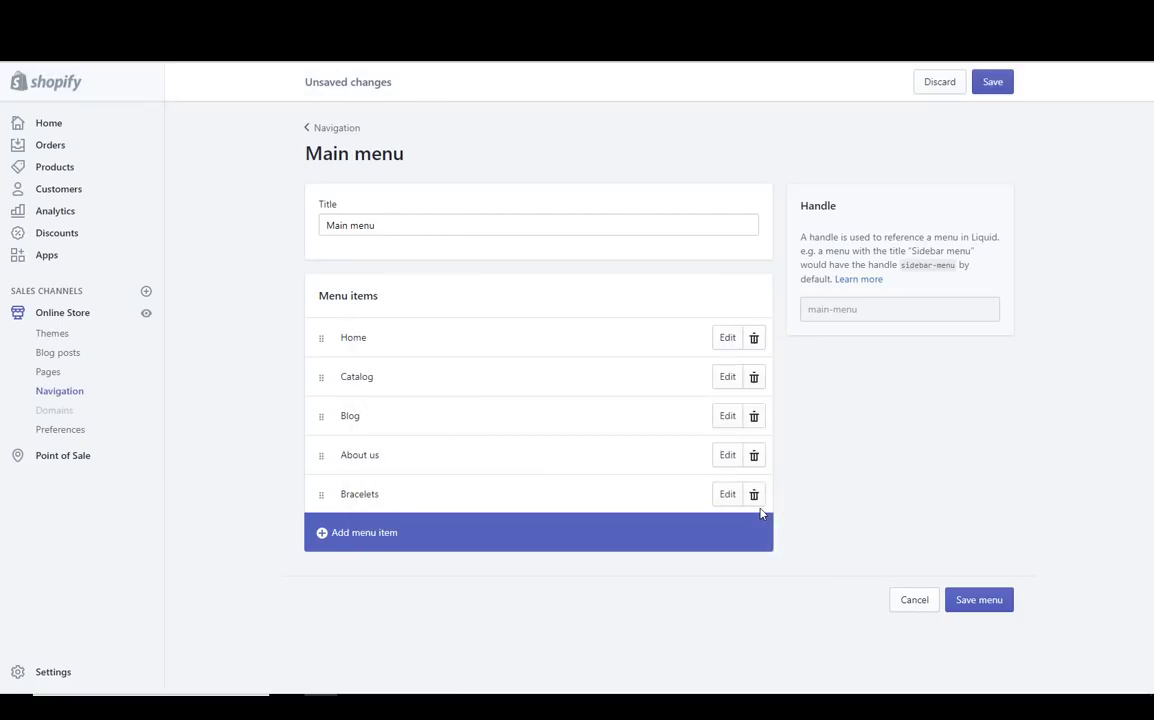
left_click(993, 84)
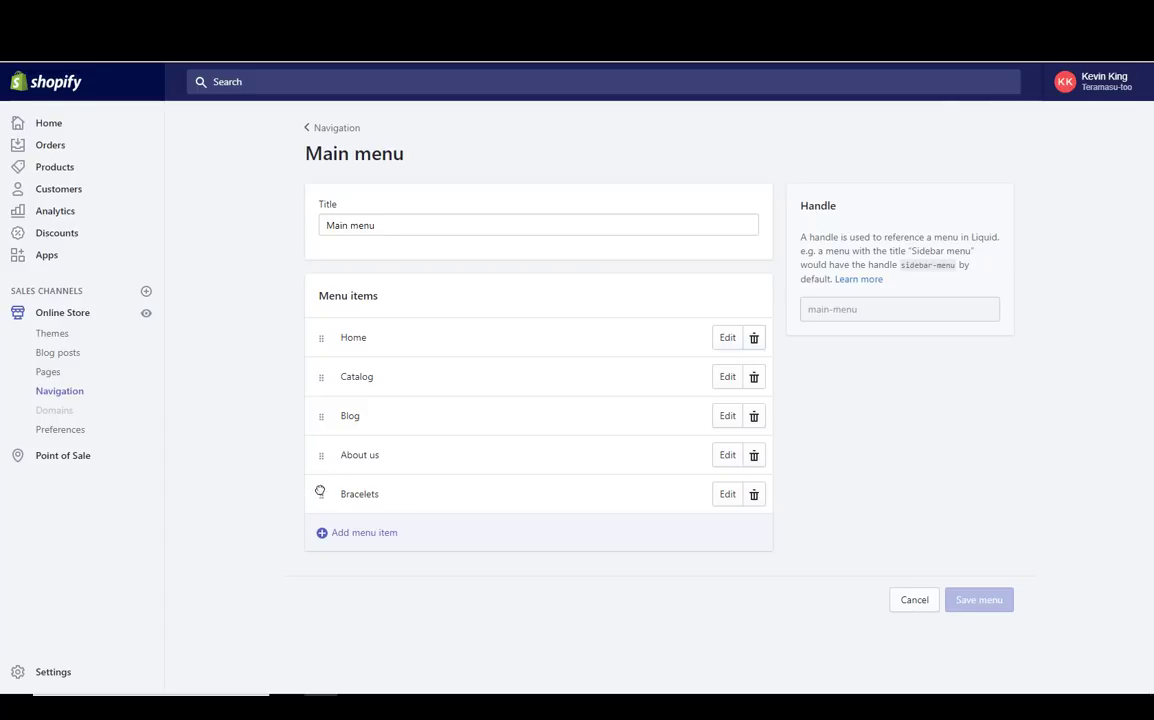
- Move the Bracelets item directly below Home, save the Main menu and check the reloaded home page of the store
left_click_drag(320, 497, 322, 374)
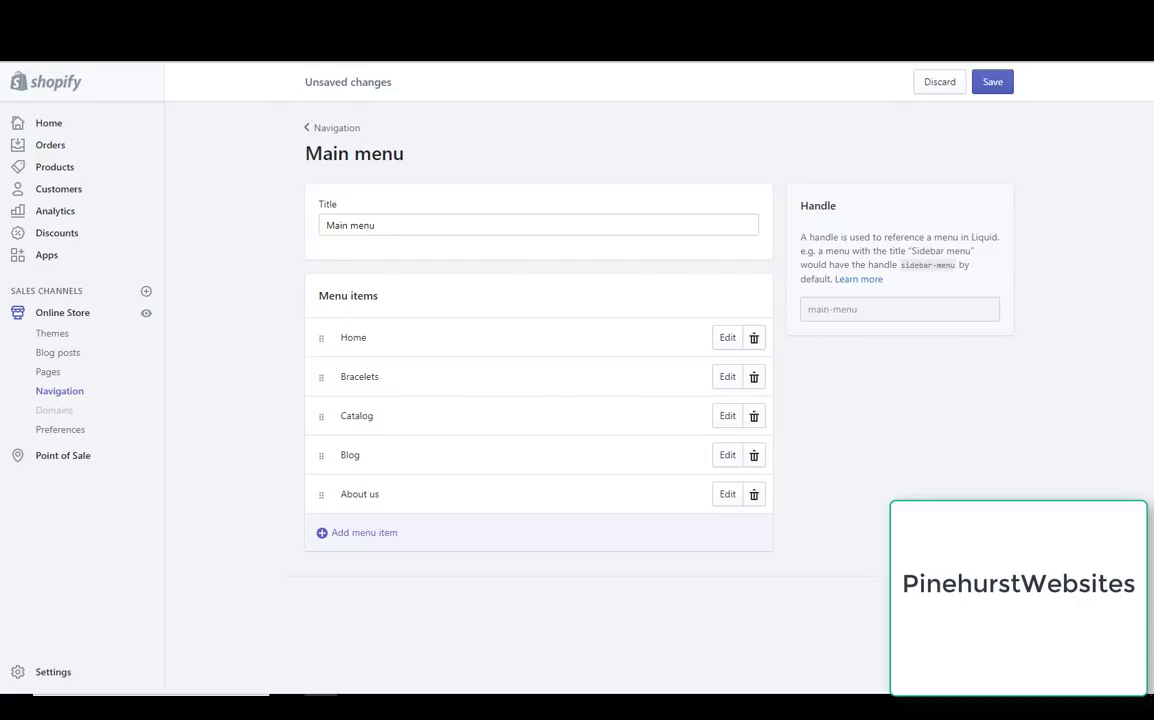
key("ctrl+s")
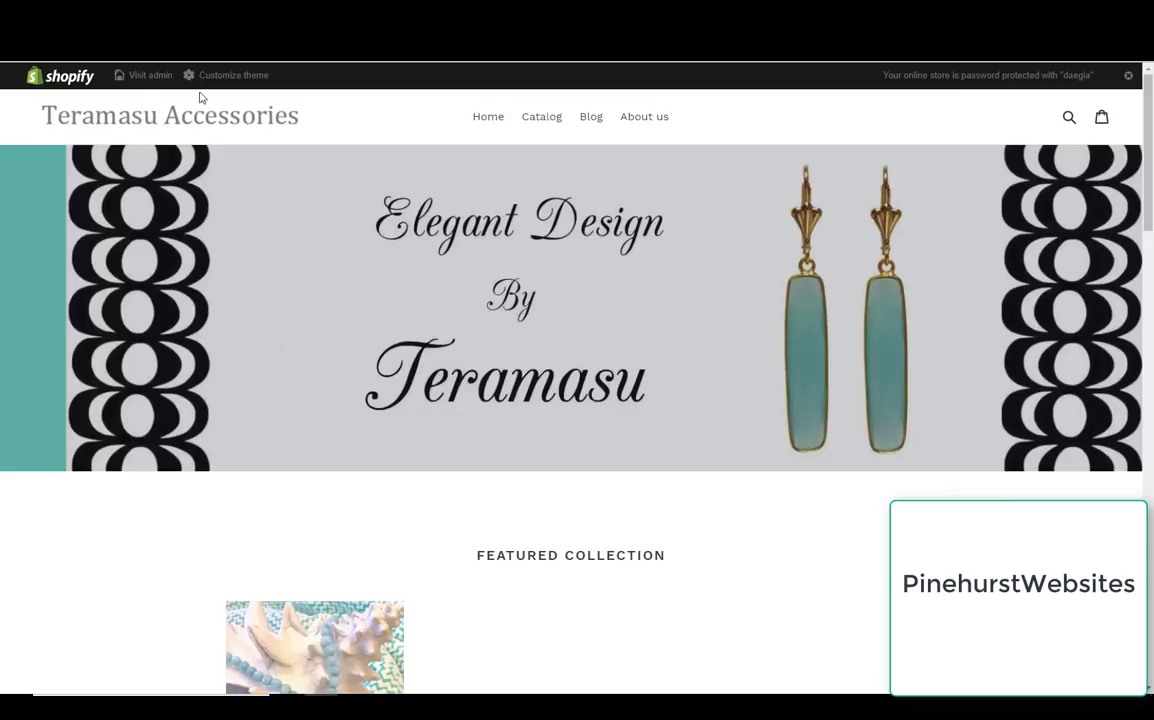
key("F5")
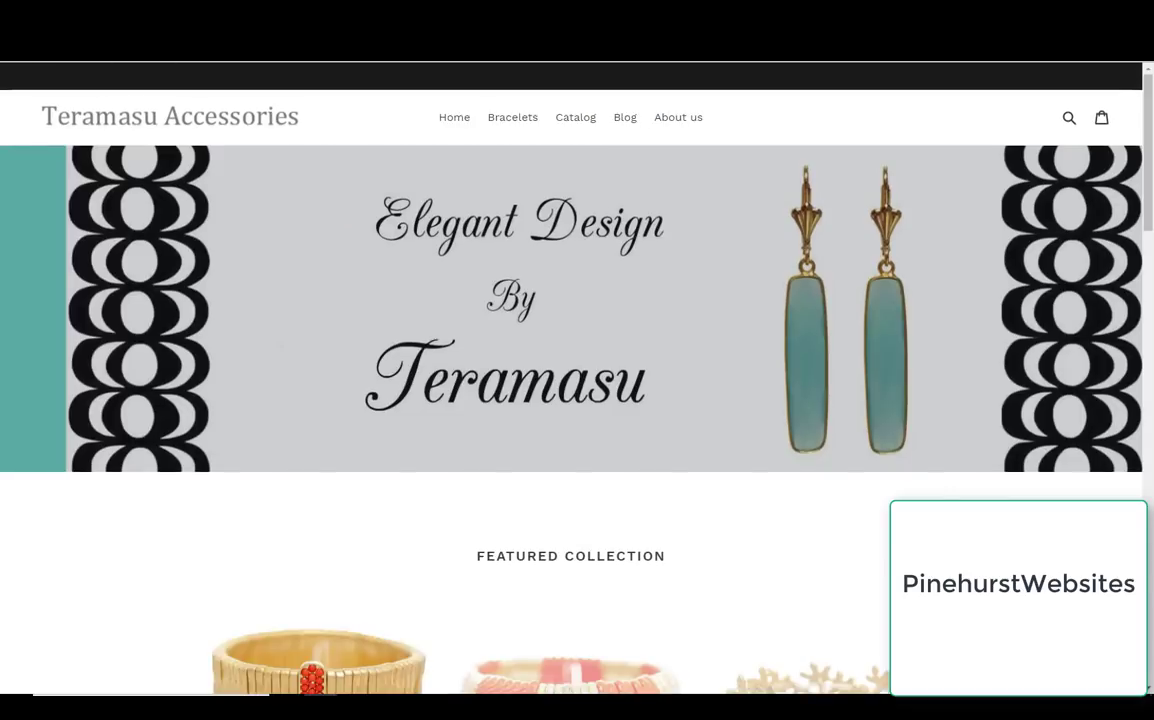
scroll(480, 345, "down", 3)
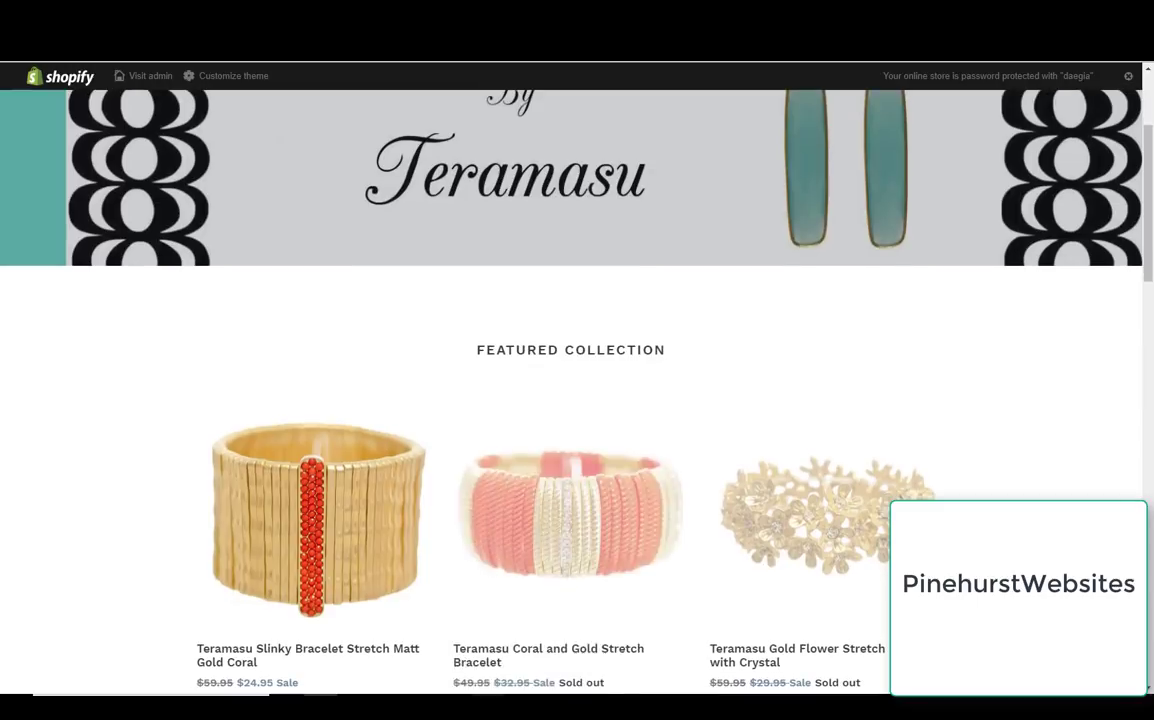
scroll(490, 557, "up", 1)
scroll(490, 557, "up", 2)
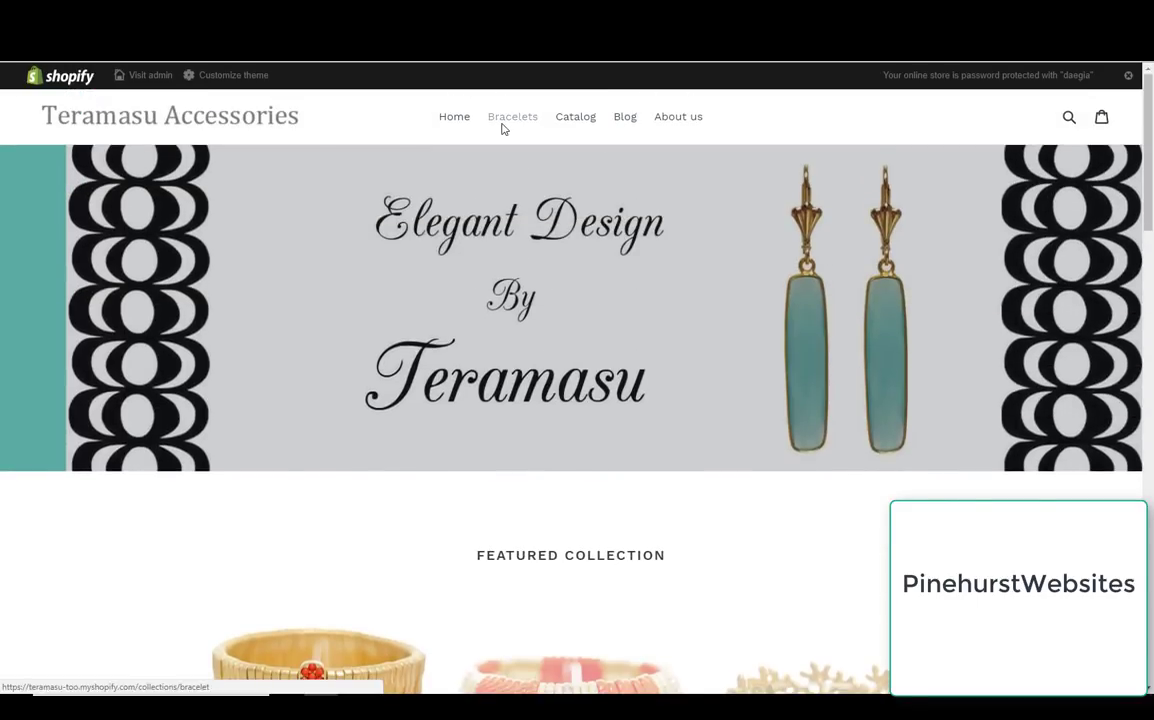
- Open the Bracelets page from the storefront's menu and examine the products on its first page
left_click(503, 120)
scroll(502, 142, "down", 3)
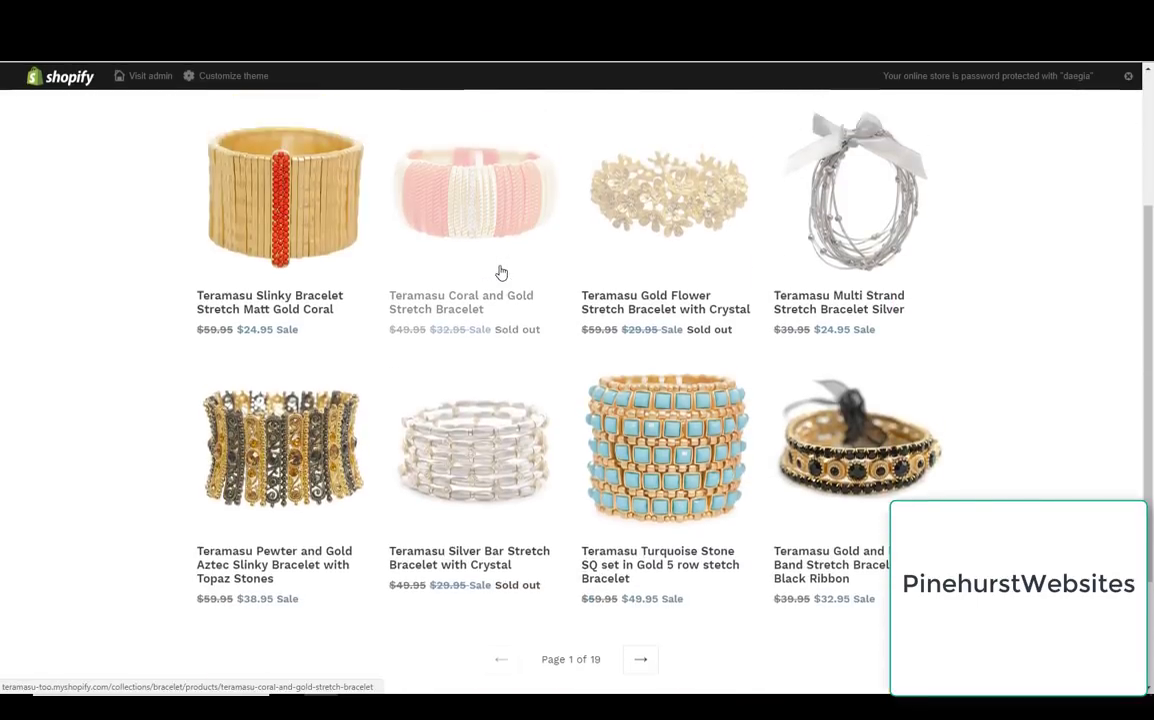
scroll(502, 270, "up", 3)
scroll(502, 272, "down", 4)
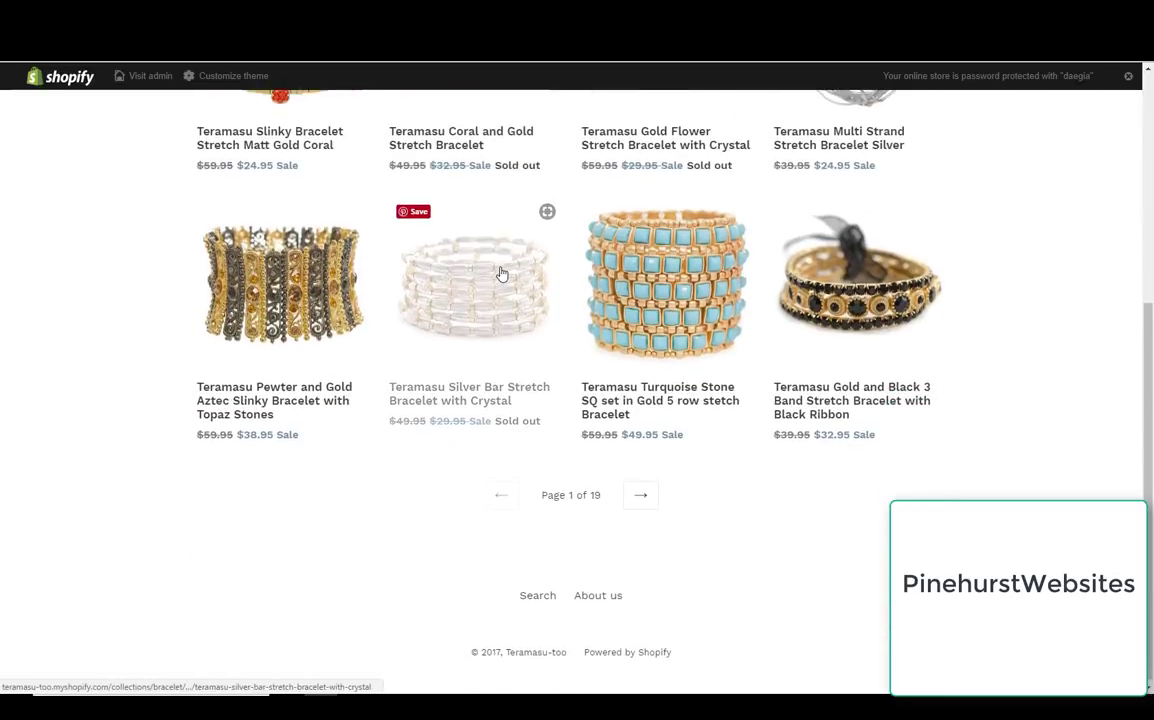
scroll(502, 274, "up", 3)
scroll(502, 274, "up", 2)
scroll(502, 274, "down", 4)
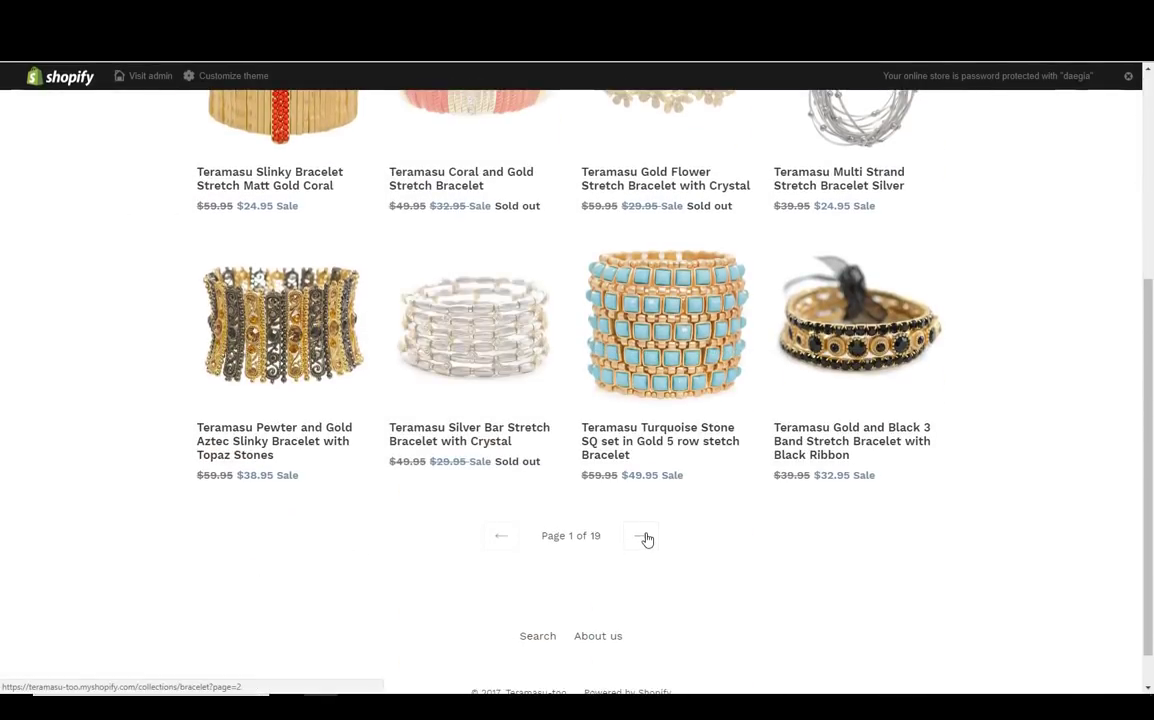
scroll(647, 539, "up", 4)
scroll(647, 539, "down", 4)
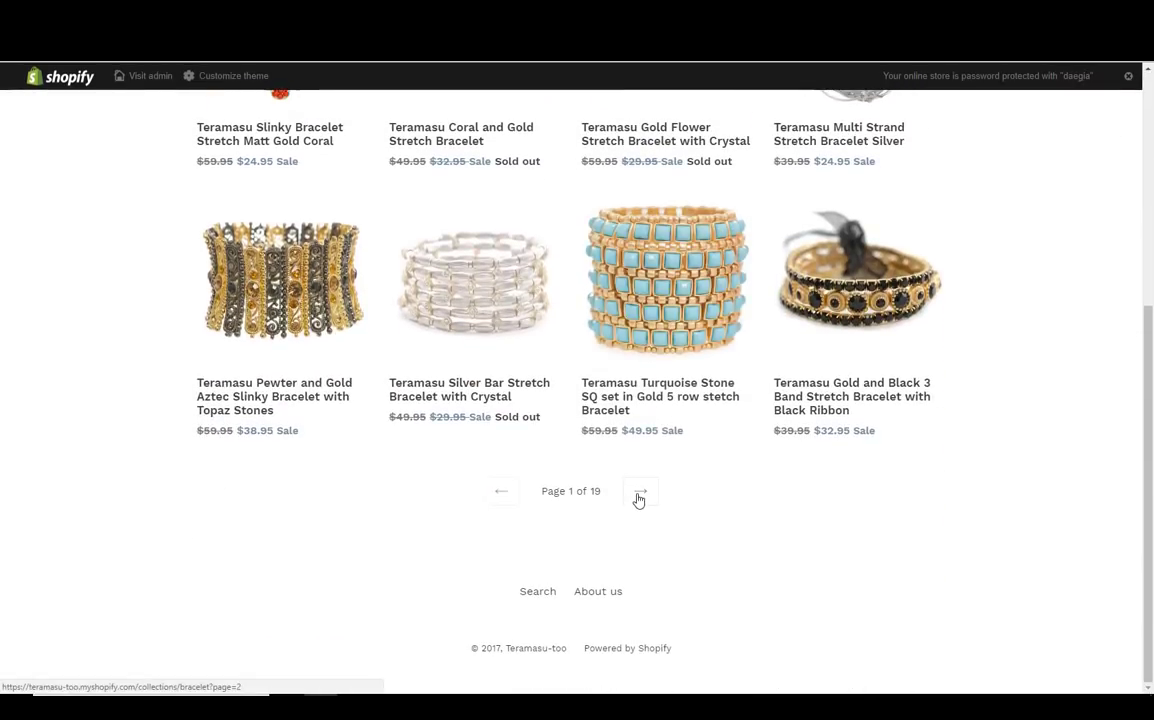
- Go to the second page of the Bracelet collection in the storefront and look through its products
left_click(639, 494)
scroll(639, 499, "down", 5)
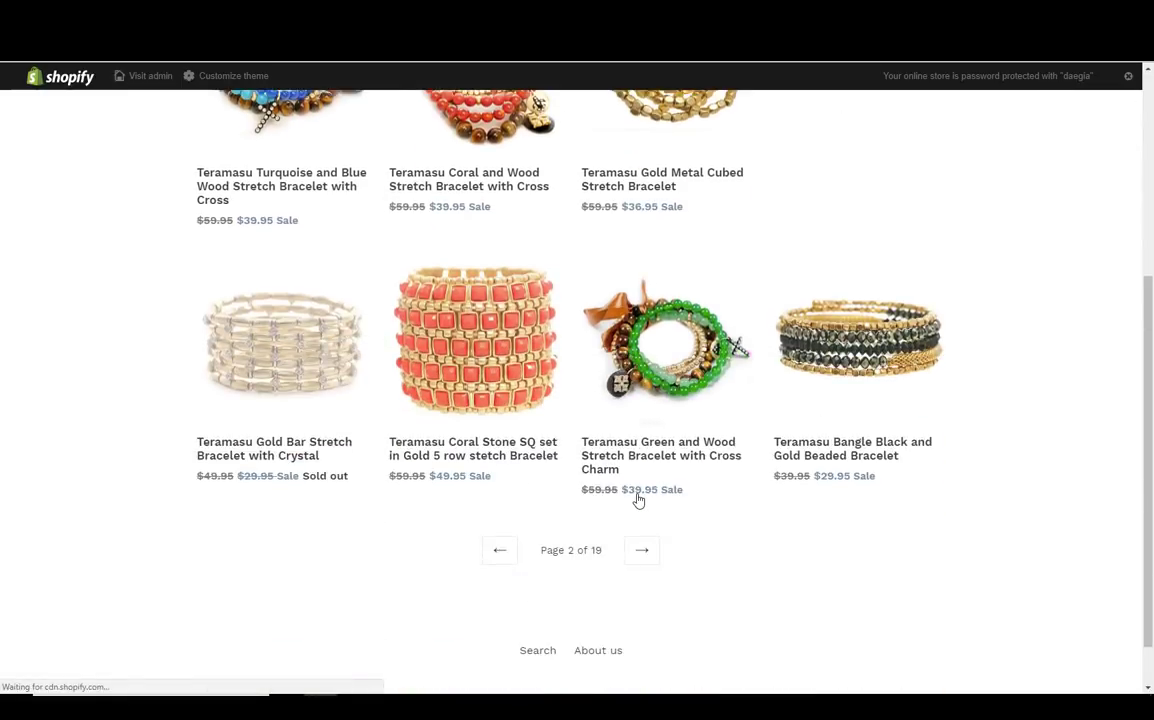
scroll(639, 499, "up", 3)
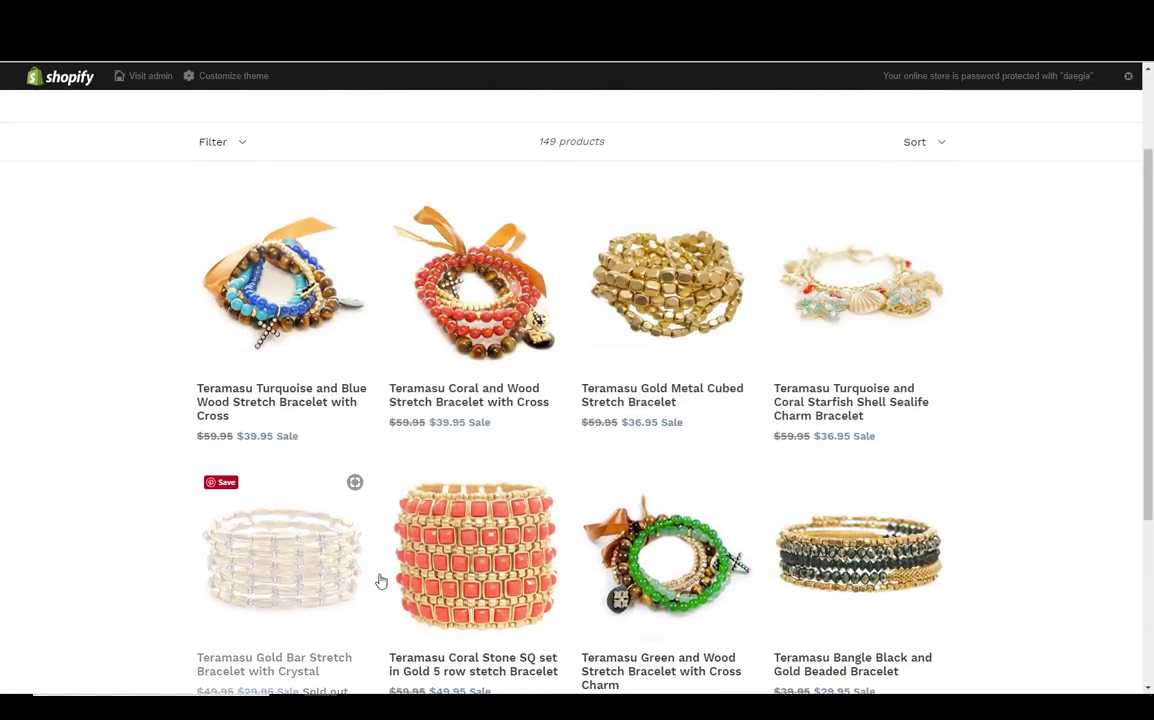
scroll(636, 533, "down", 3)
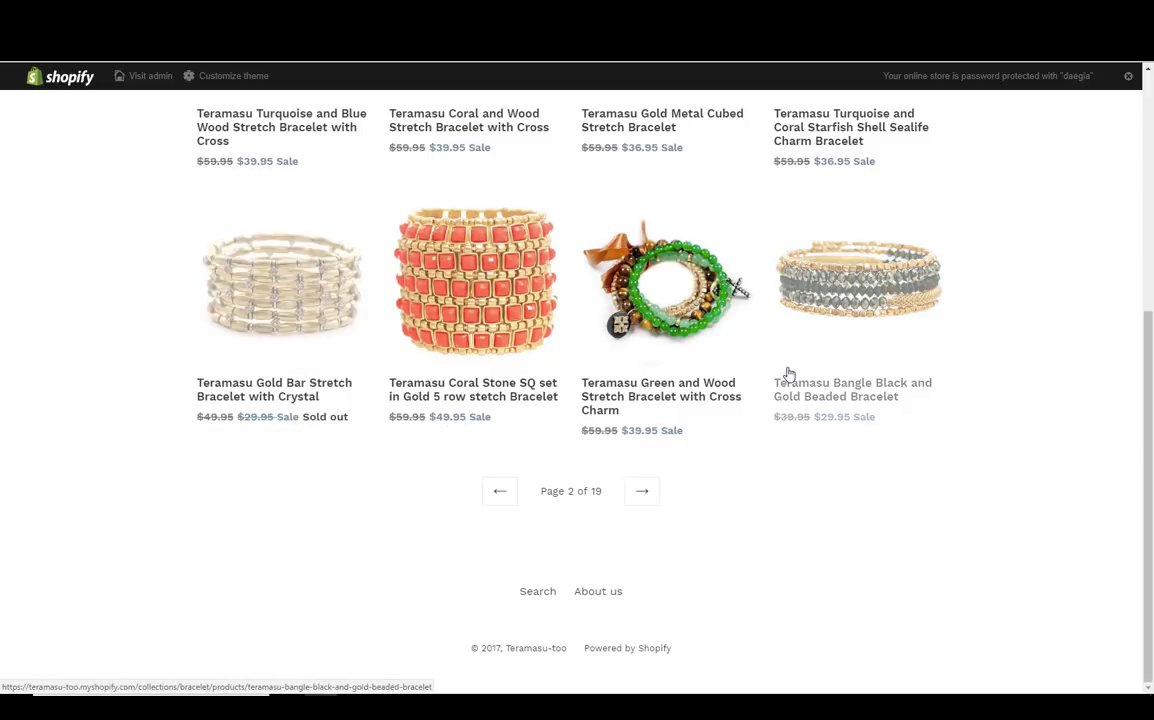
left_click(645, 494)
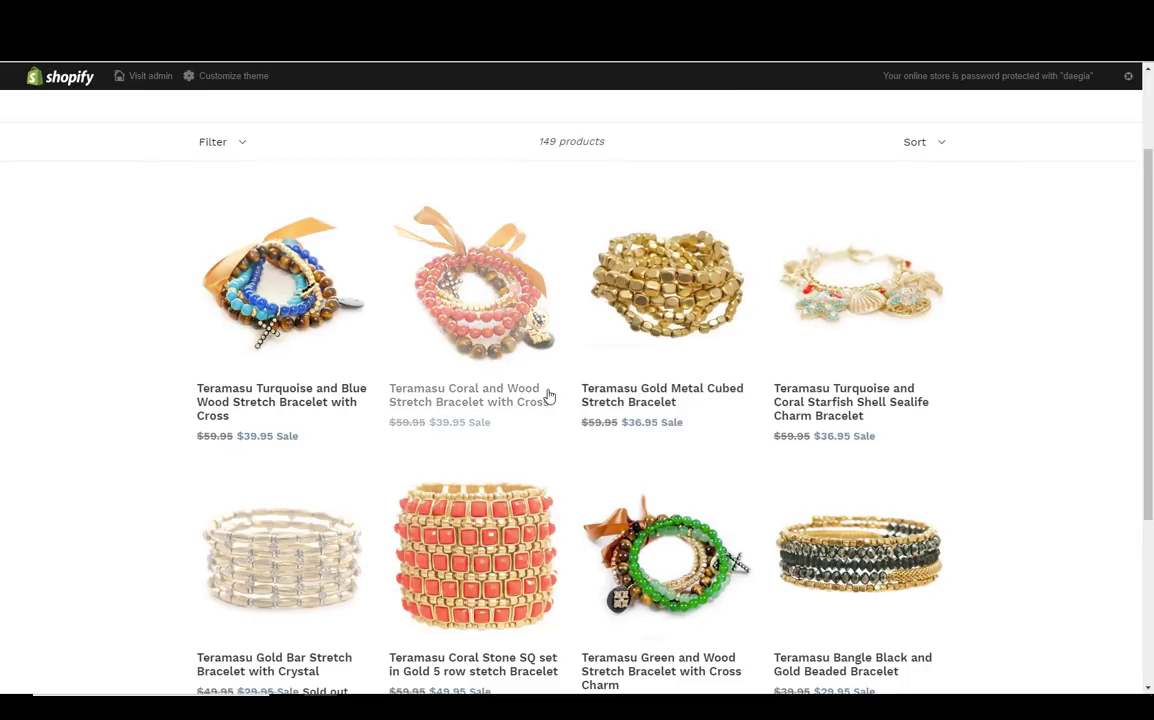
scroll(549, 396, "down", 3)
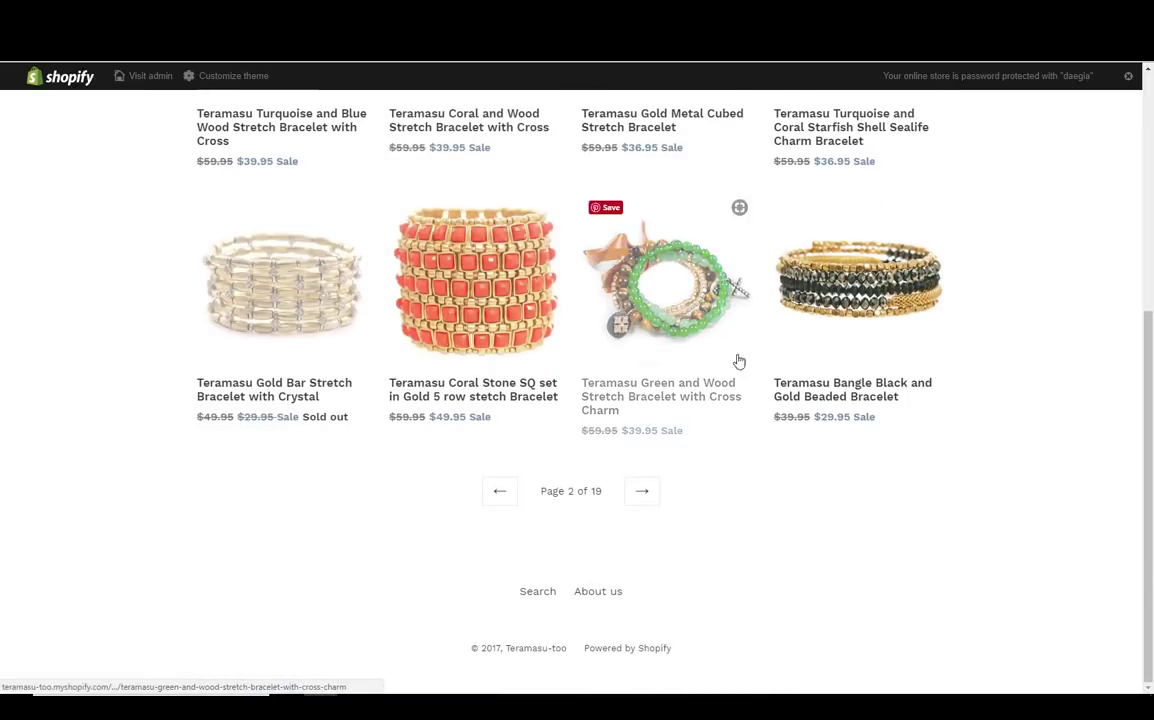
- View the products on the third page of the Bracelet collection and return to the Main menu settings in the admin
left_click(646, 501)
scroll(644, 502, "down", 4)
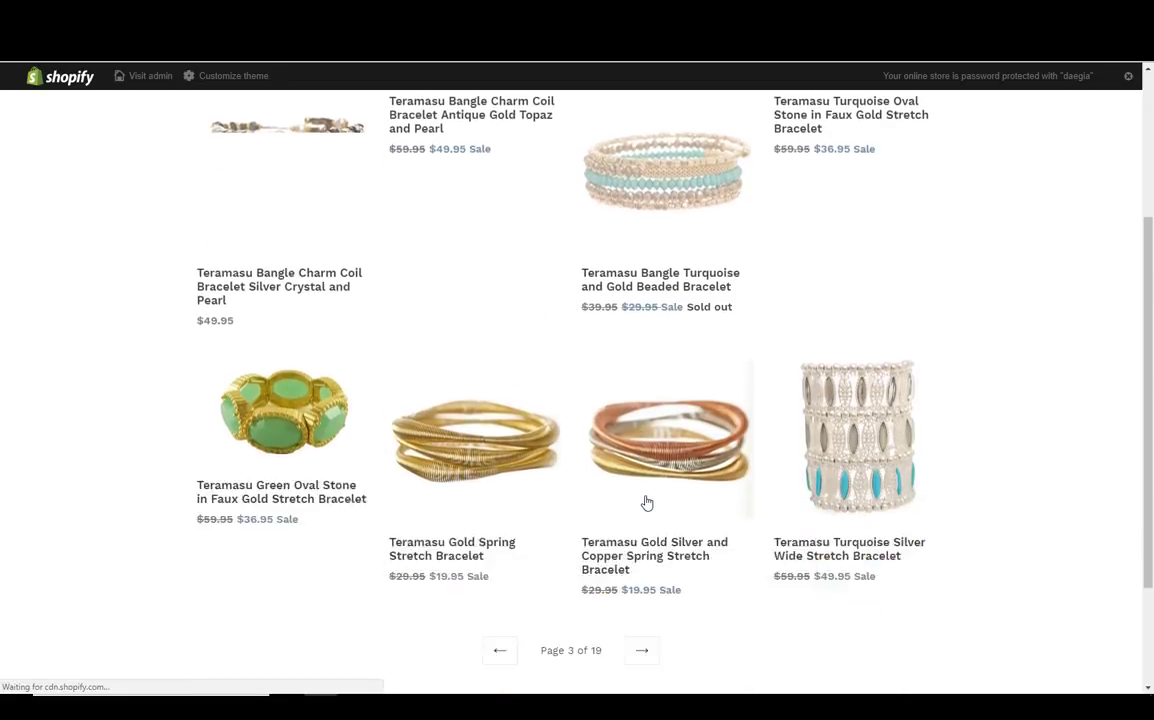
scroll(641, 495, "up", 1)
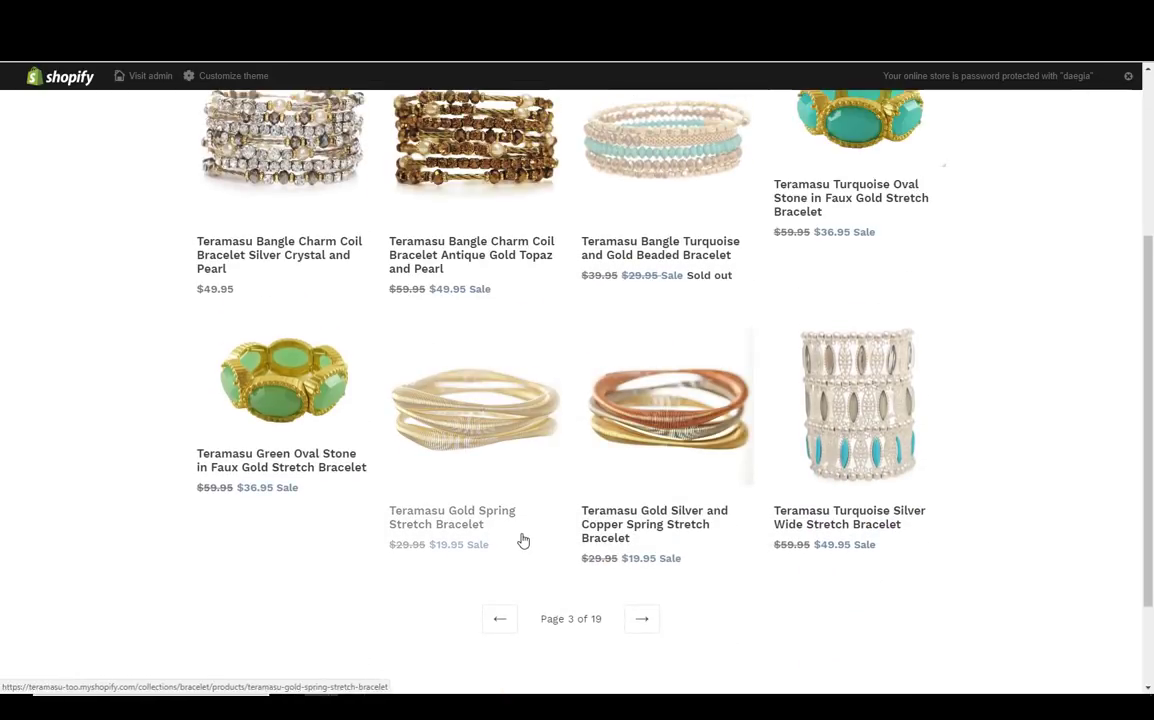
scroll(522, 540, "up", 2)
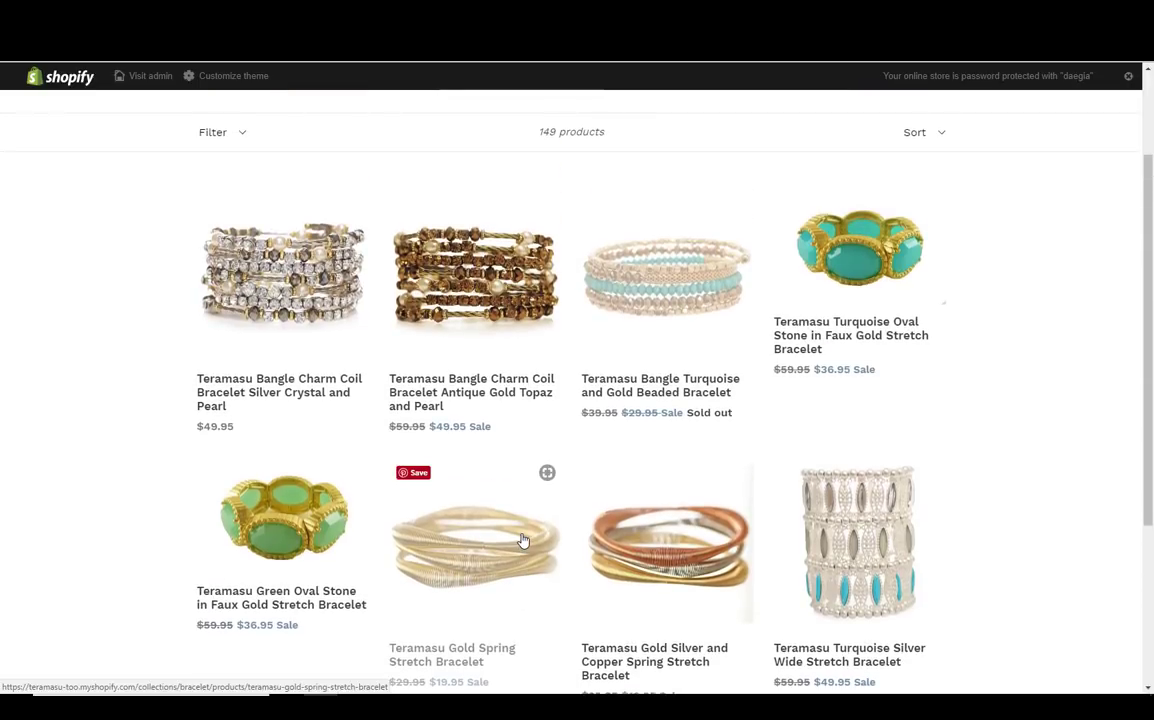
scroll(522, 540, "up", 2)
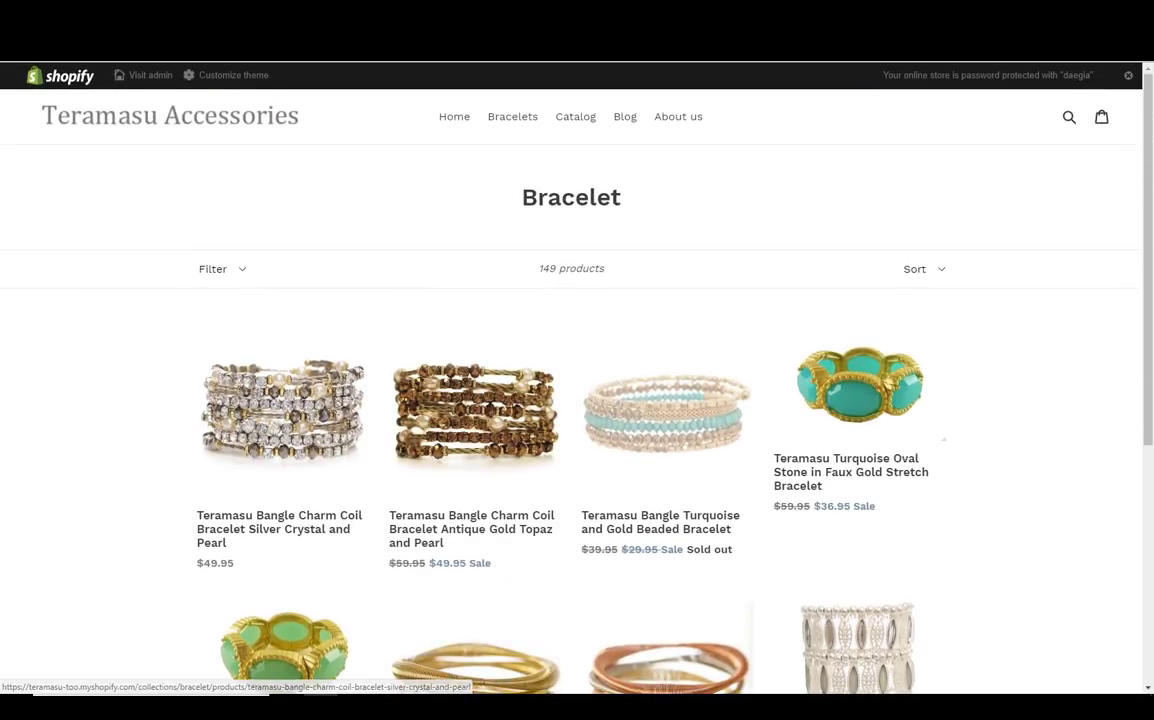
key("ctrl+Tab")
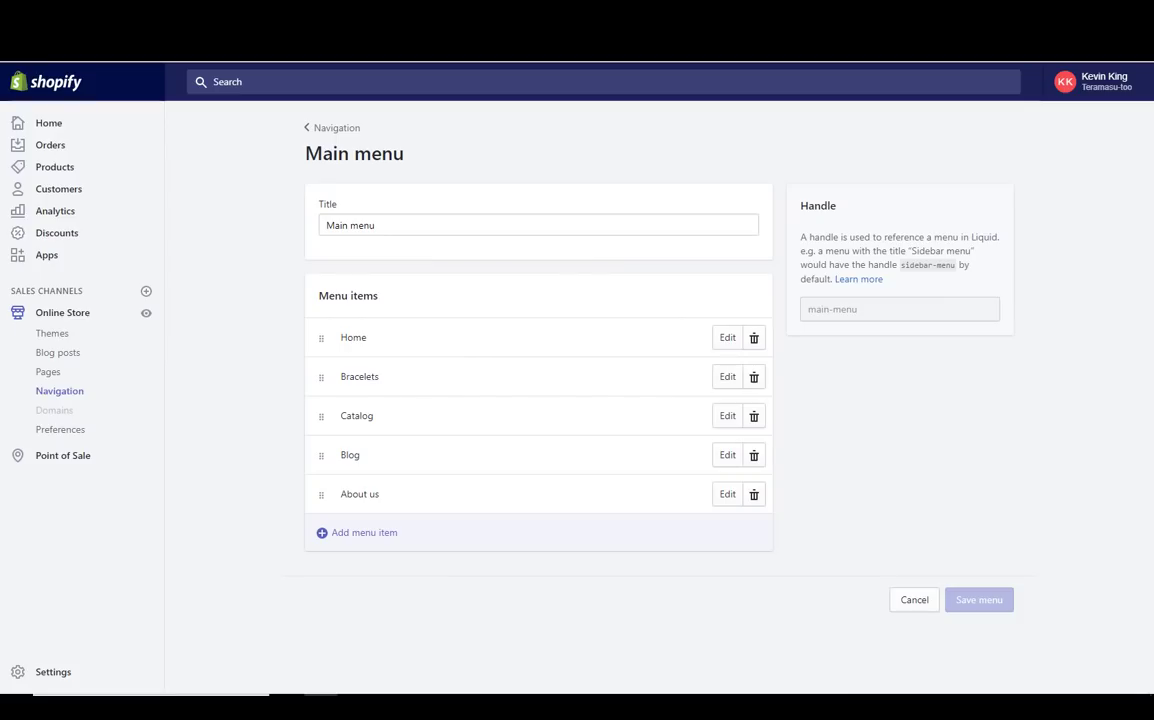